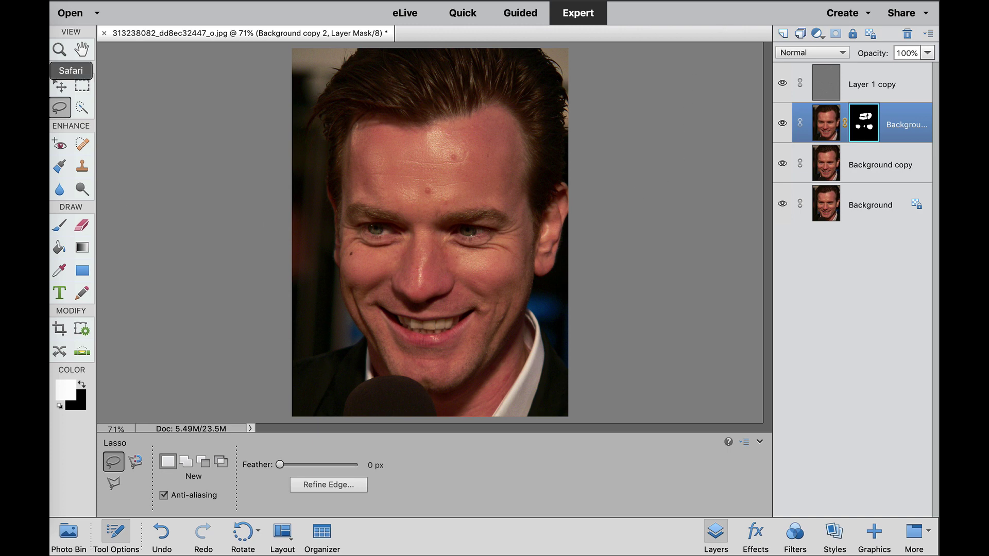
Copy the photo's attribution credit from its source page and return to the editor.
click(50, 70)
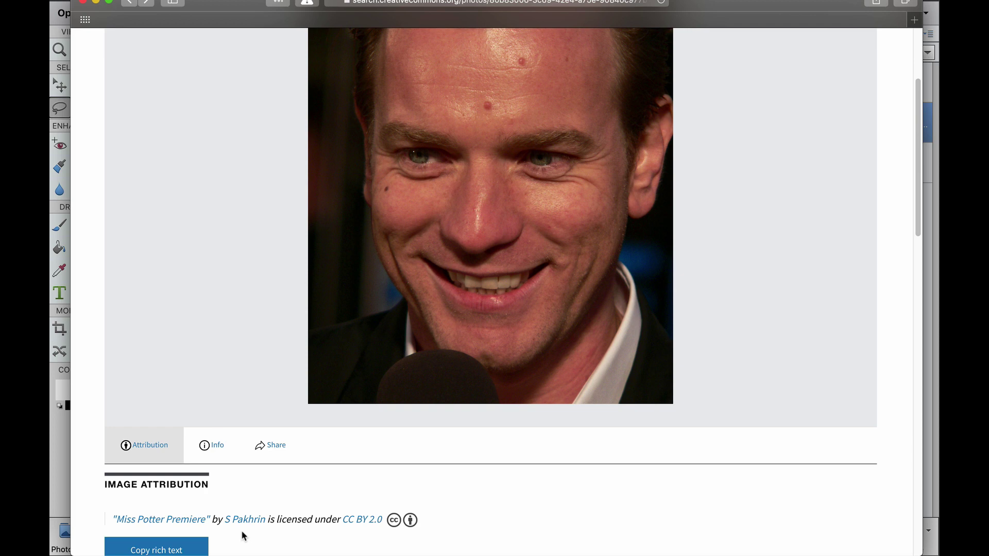
click(170, 548)
click(51, 321)
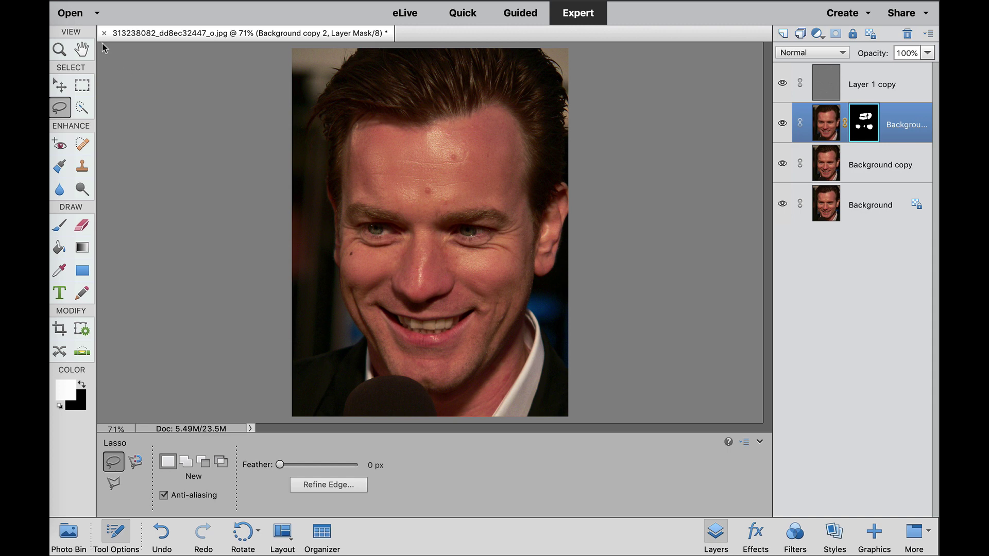
Close the retouched portrait without saving and reopen 313238082_dd8ec32447_o.jpg from the Desktop.
click(104, 33)
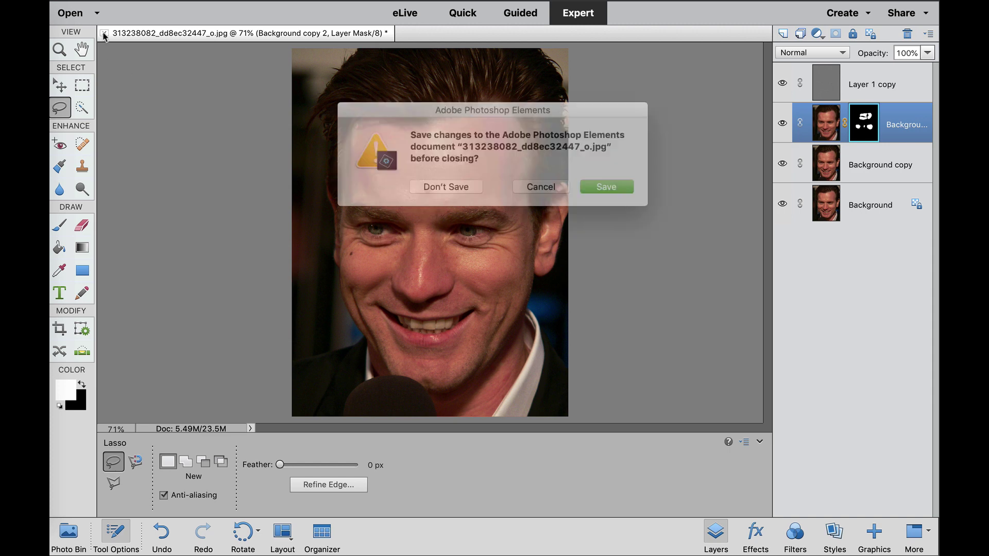
click(463, 185)
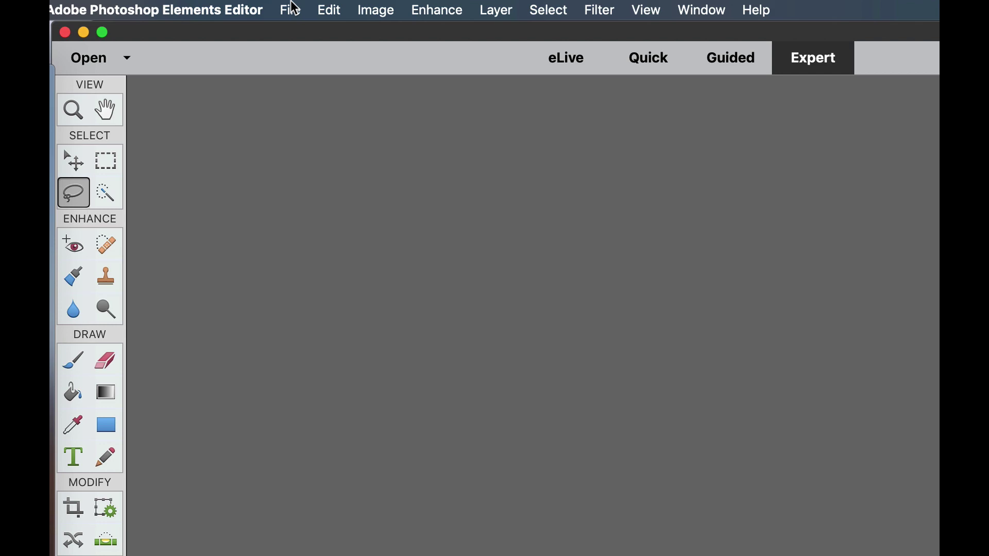
click(289, 9)
click(301, 51)
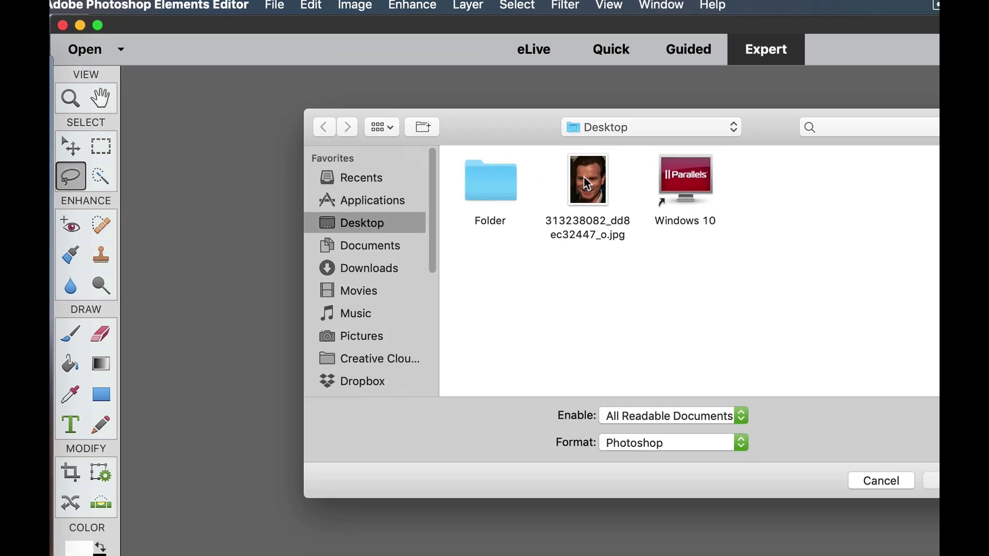
click(586, 181)
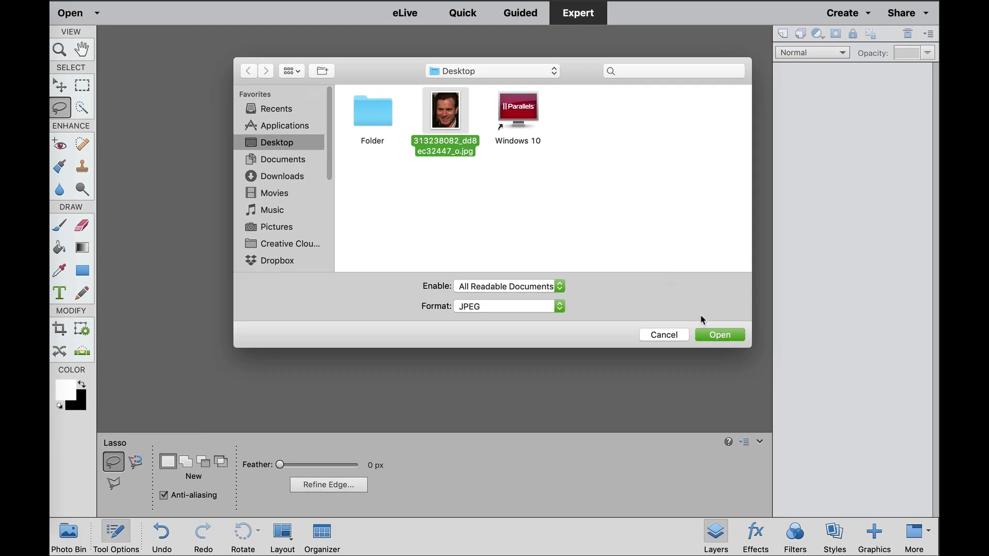
click(719, 335)
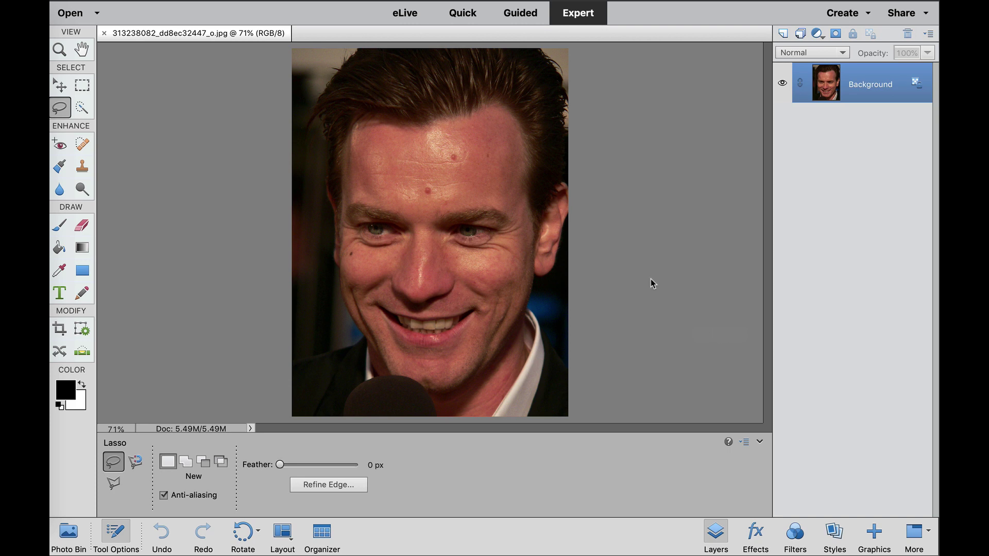
Zoom the portrait to 200% and scroll up to the forehead blemishes.
key(super)
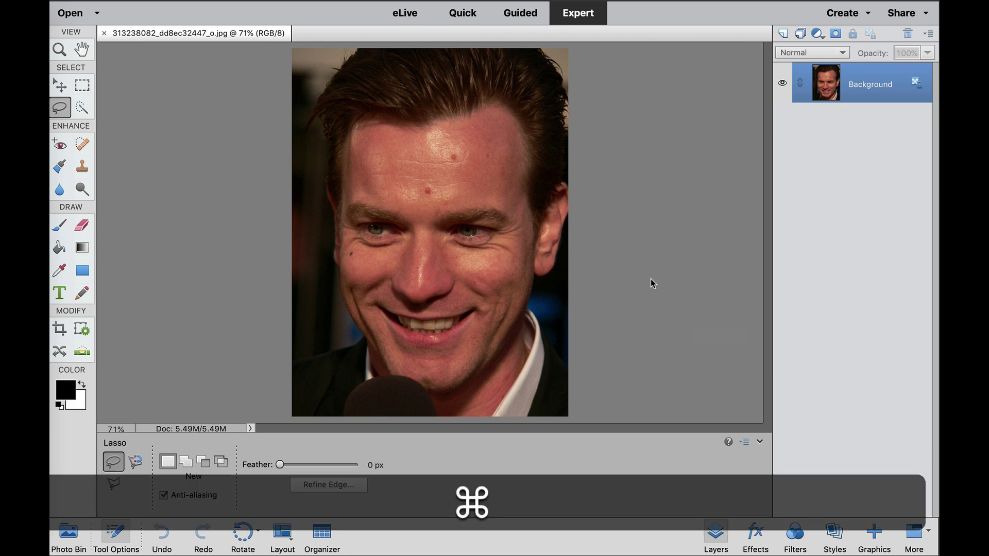
key(super+equal)
key(super+equal)
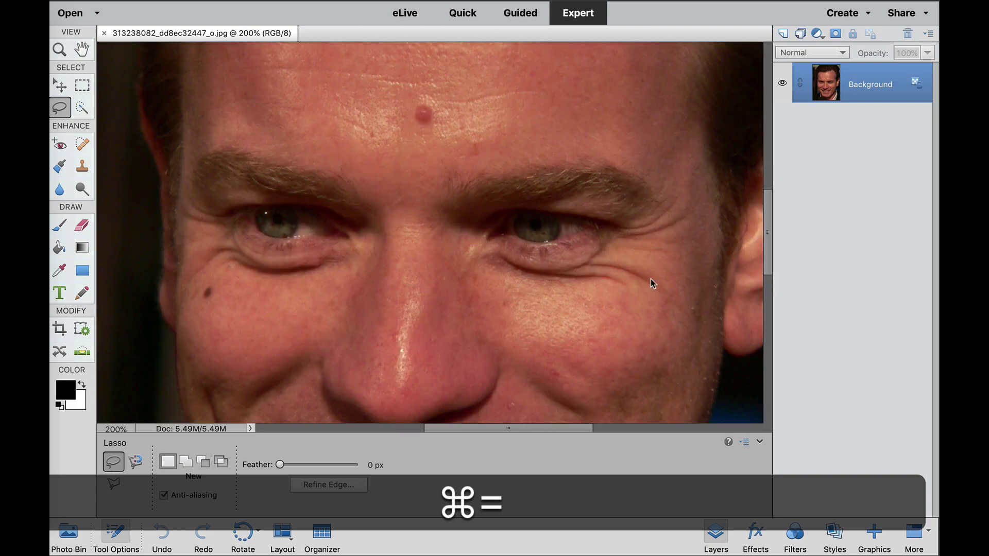
scroll(652, 283, up, 5)
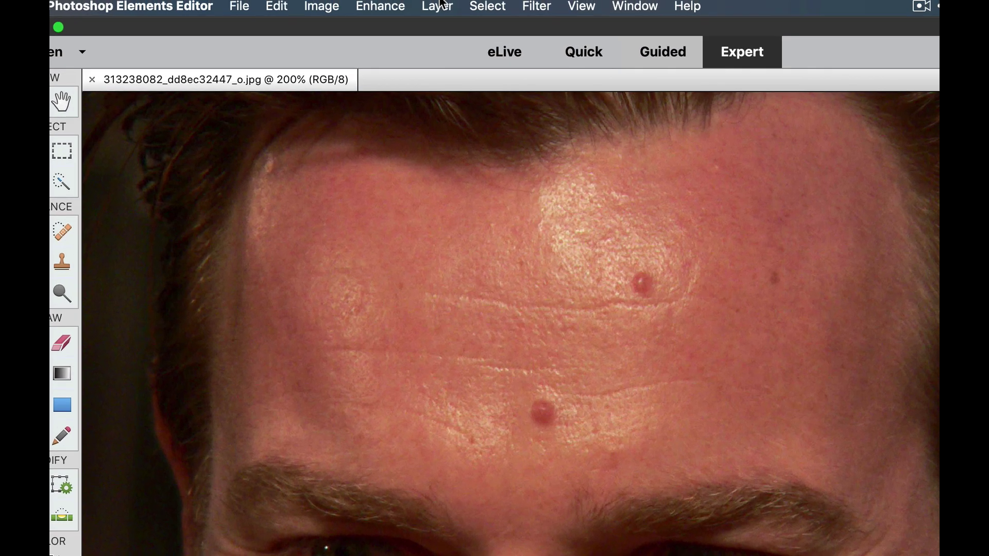
Copy the photo to Layer 1 via Layer Via Copy, then duplicate it as Layer 1 copy.
click(356, 0)
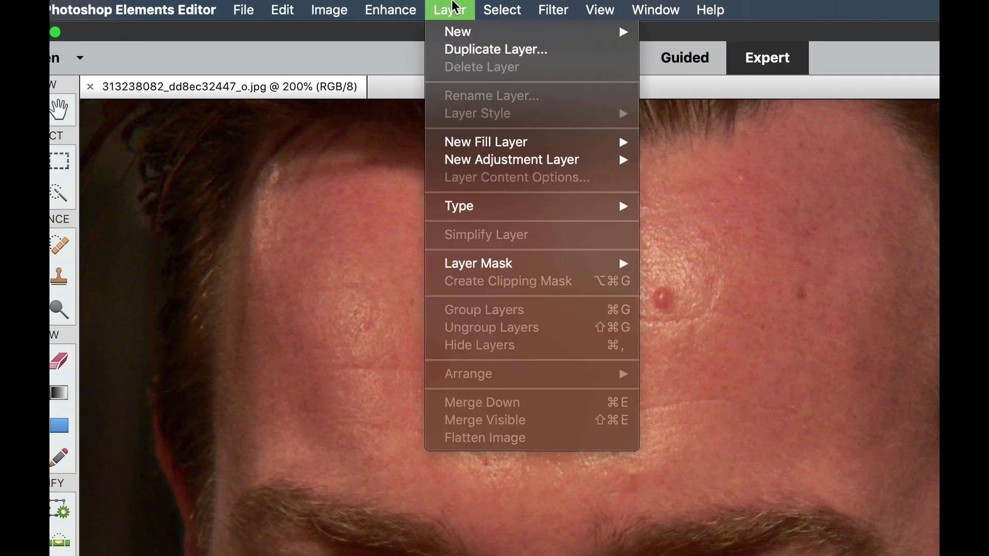
mouse_move(455, 31)
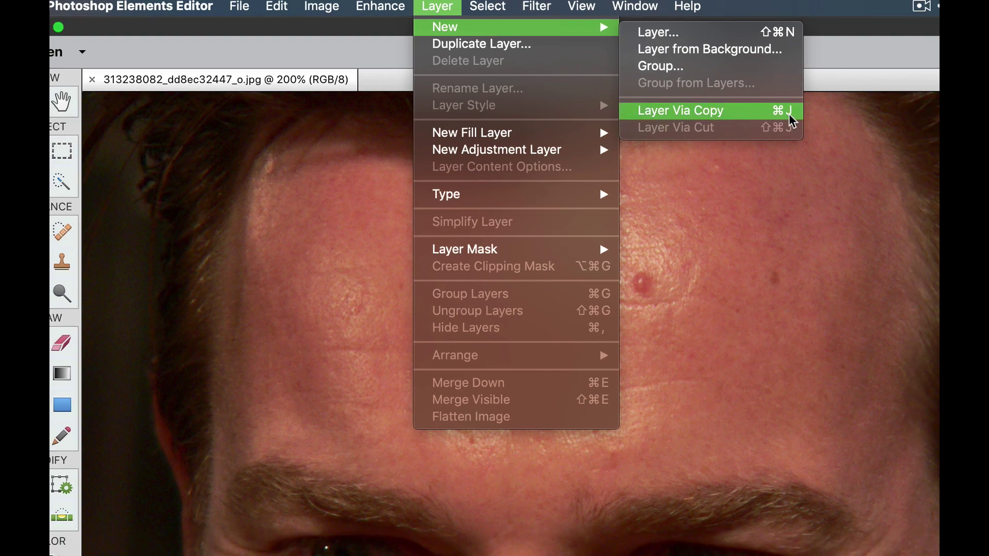
click(818, 128)
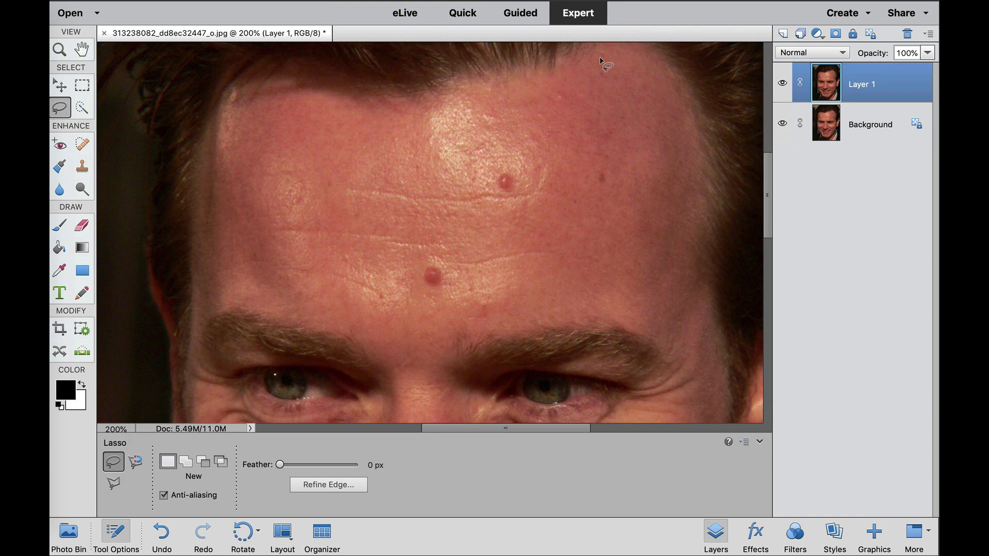
key(super)
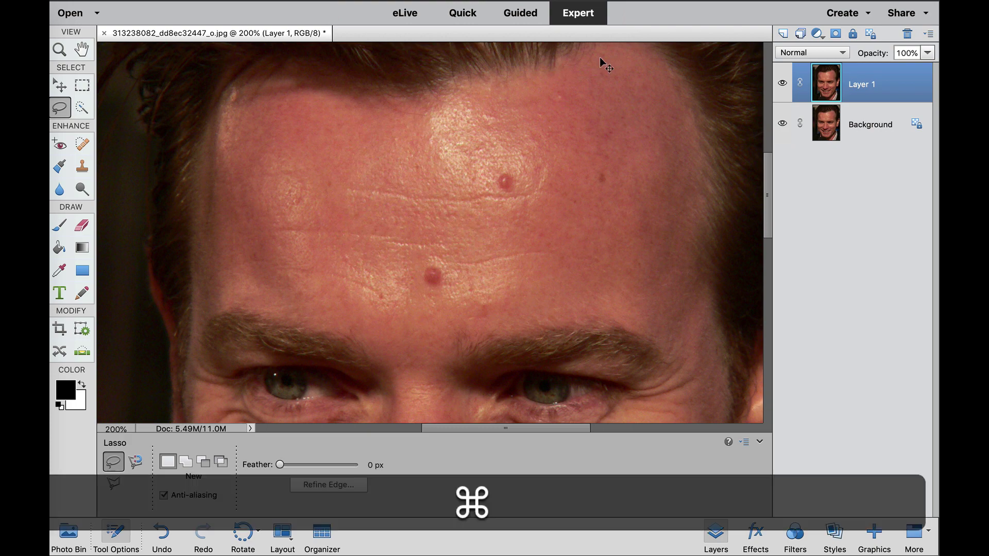
key(super+j)
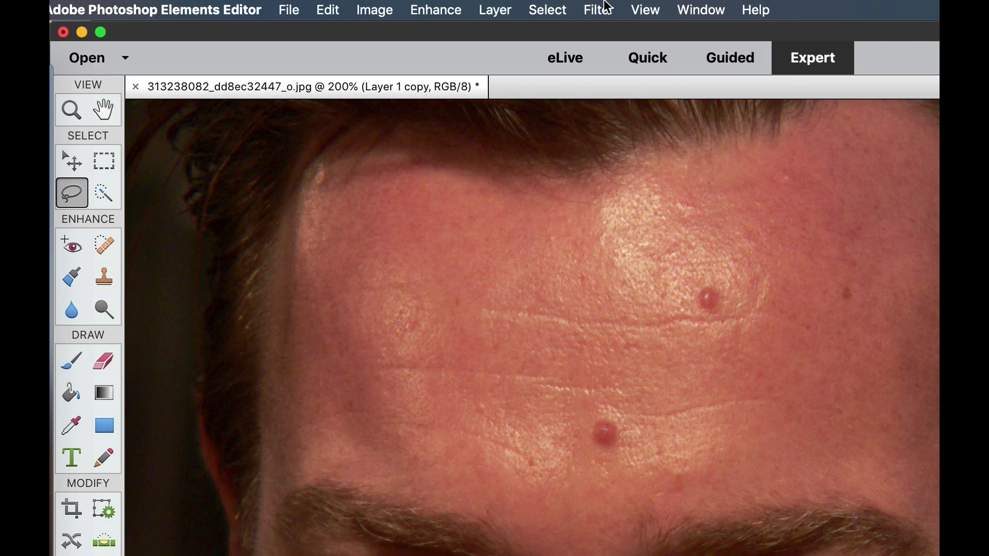
Blur the top Layer 1 copy with a 4.8-pixel Gaussian Blur.
click(606, 6)
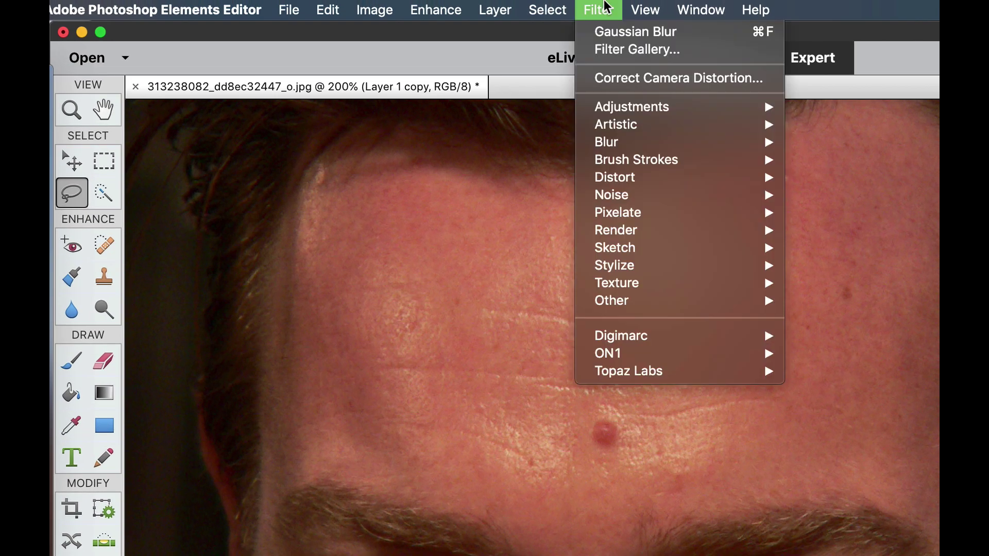
mouse_move(612, 142)
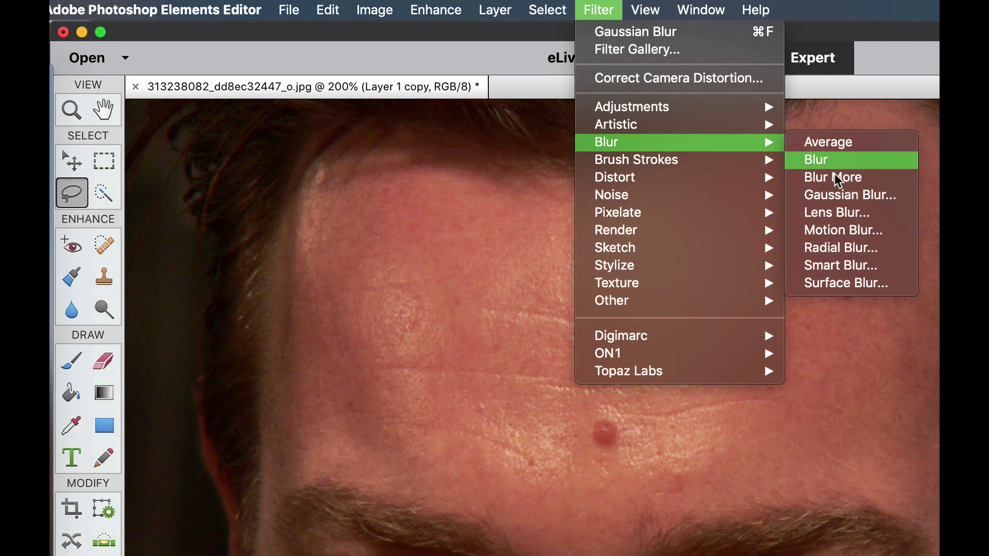
click(832, 195)
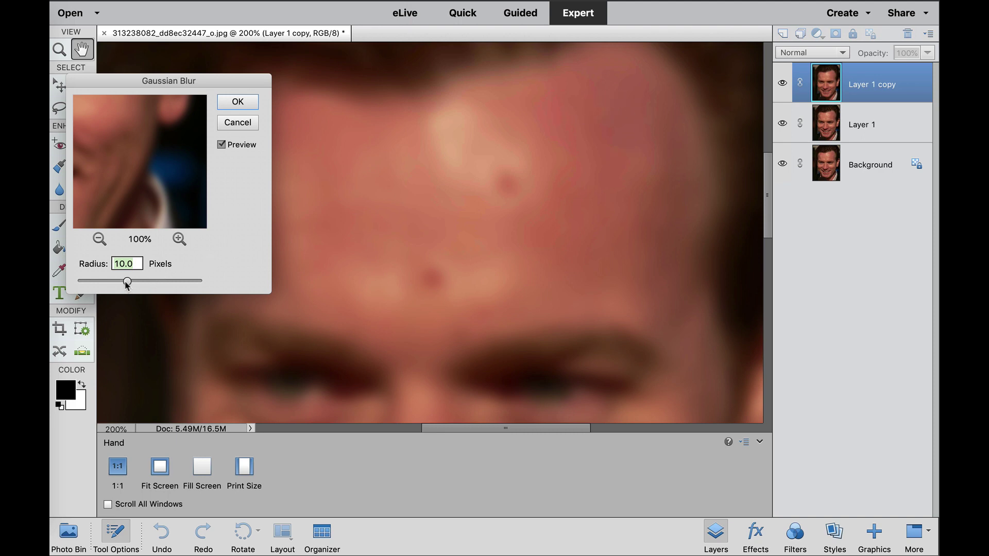
drag(125, 281, 109, 282)
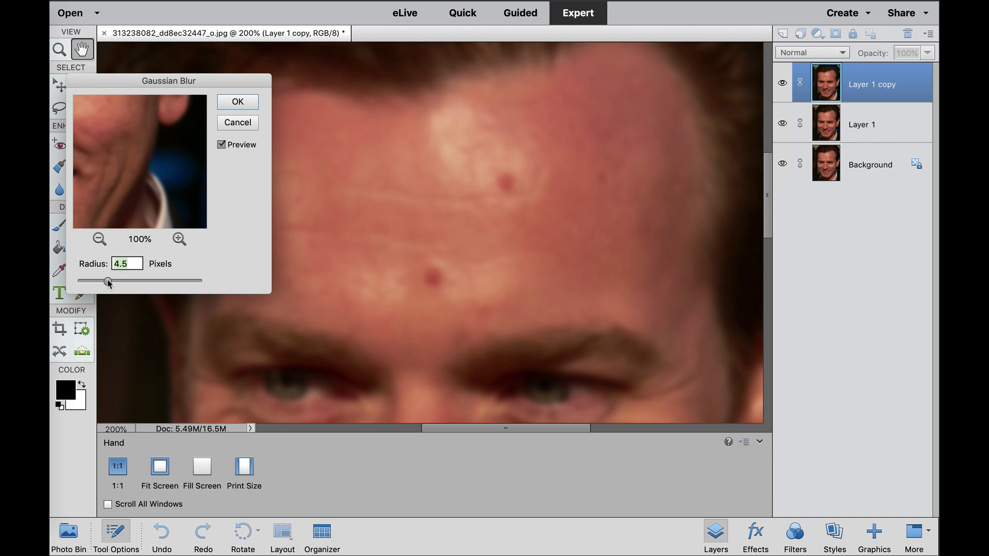
drag(108, 282, 110, 281)
click(244, 103)
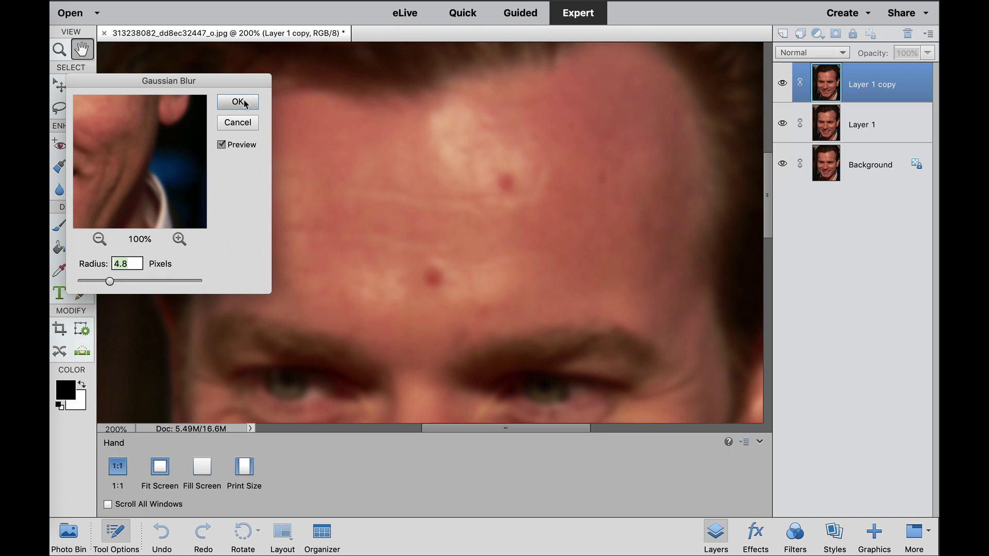
key(l)
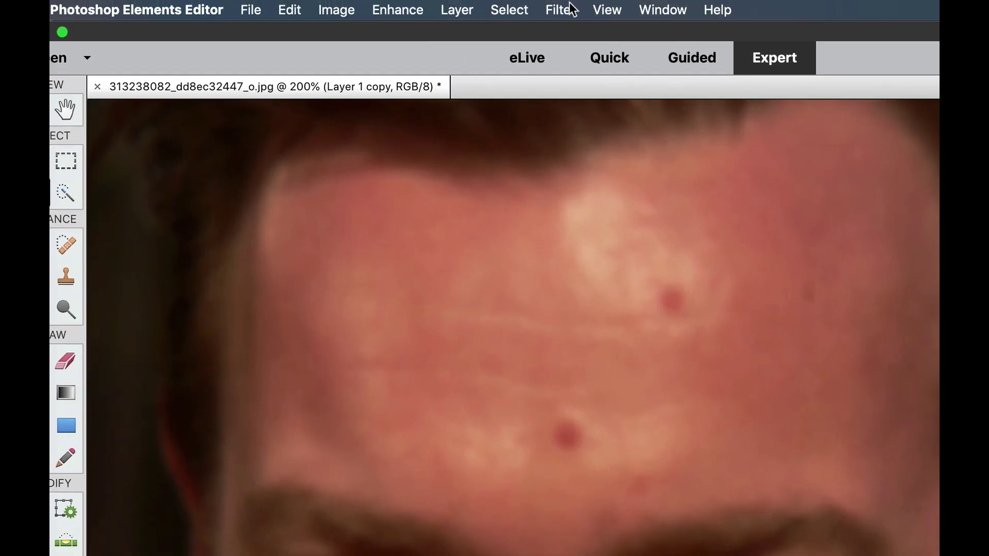
Apply Filter > Adjustments > Invert to Layer 1 copy, making the face a cyan negative.
click(572, 9)
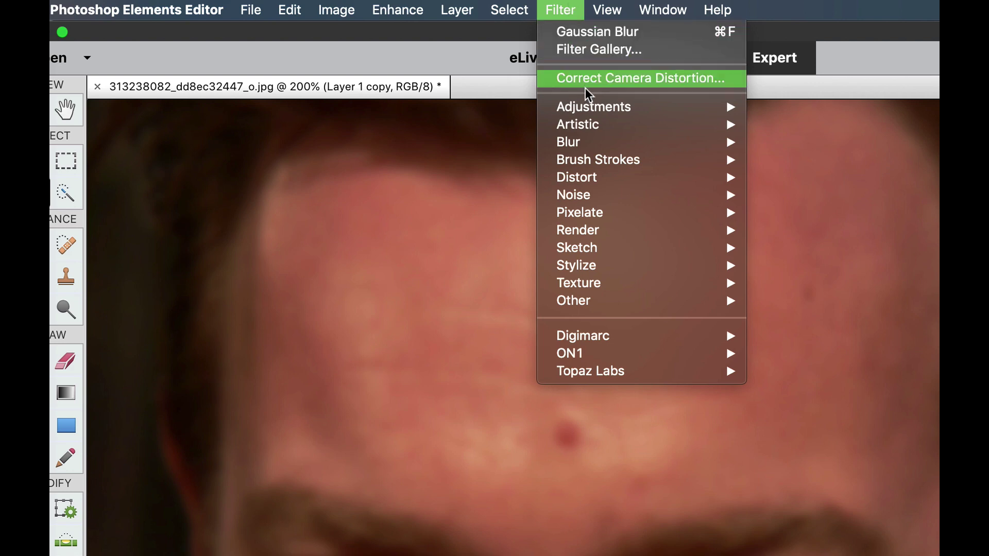
mouse_move(587, 106)
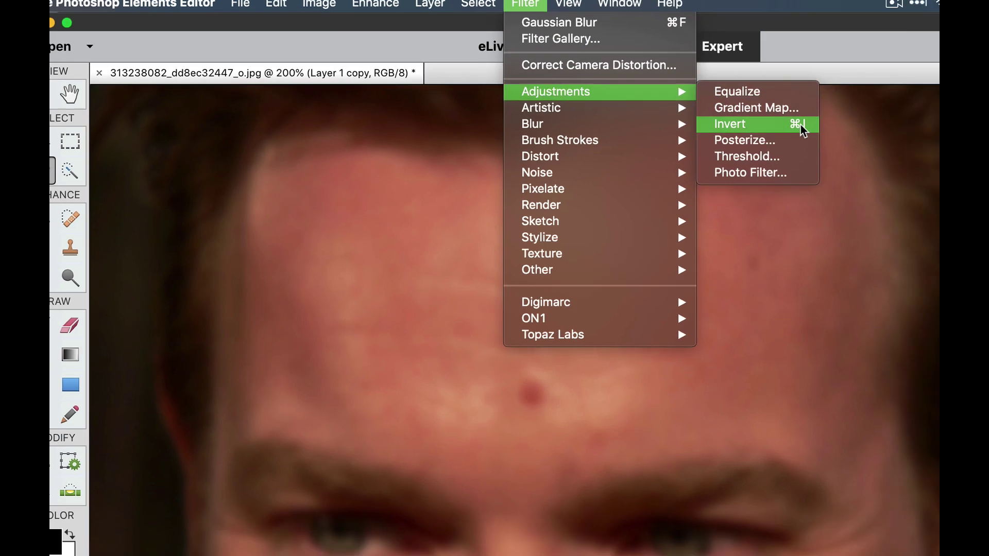
click(863, 149)
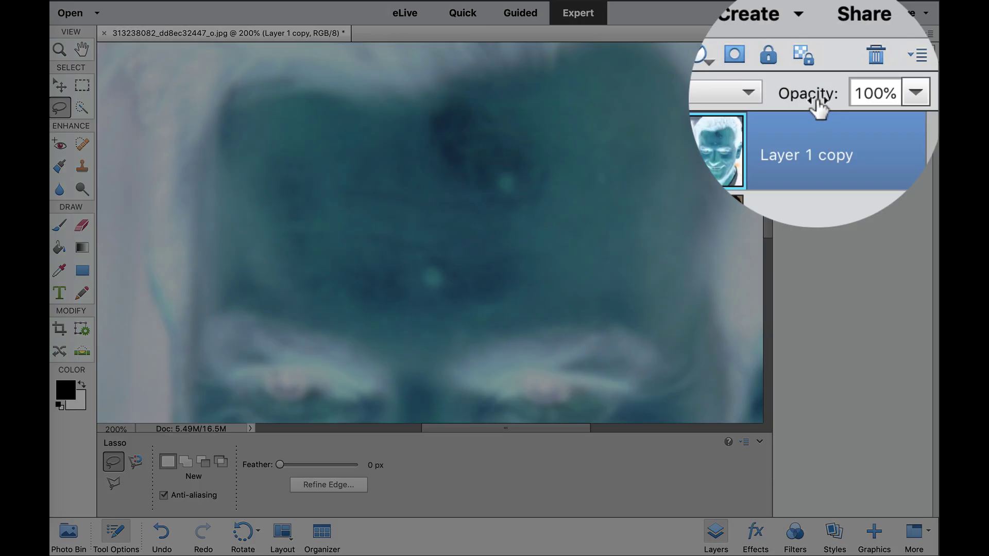
Set Layer 1 copy's opacity to 50%.
click(883, 100)
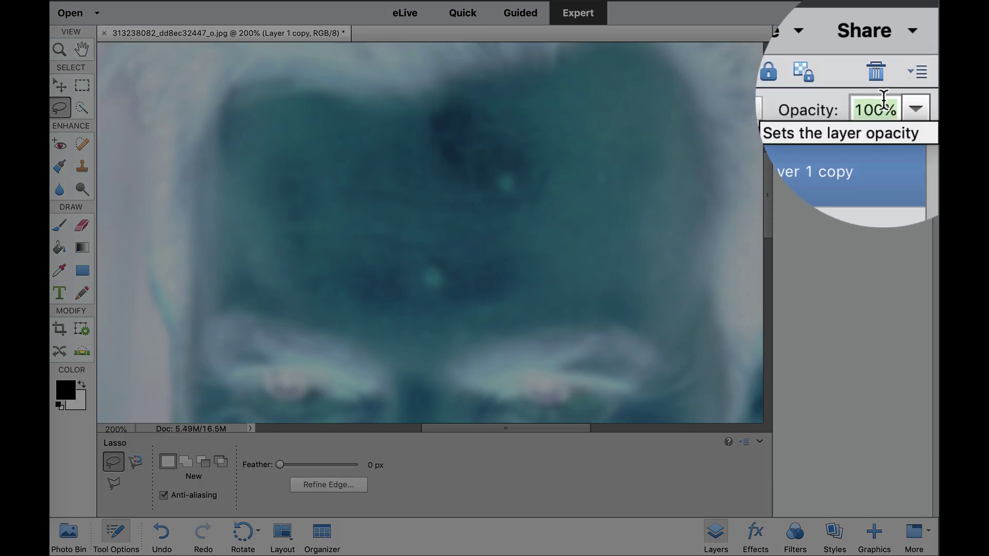
text(50)
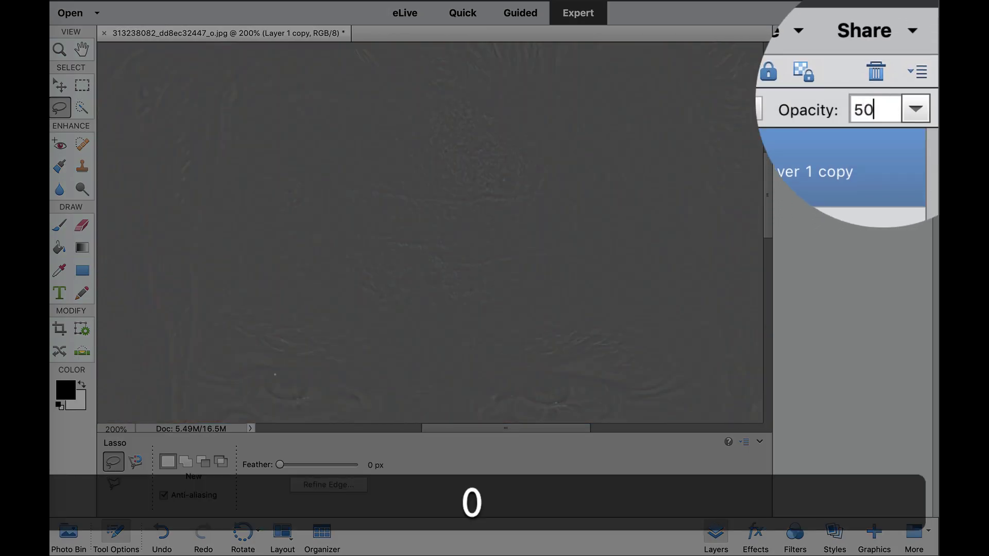
key(Return)
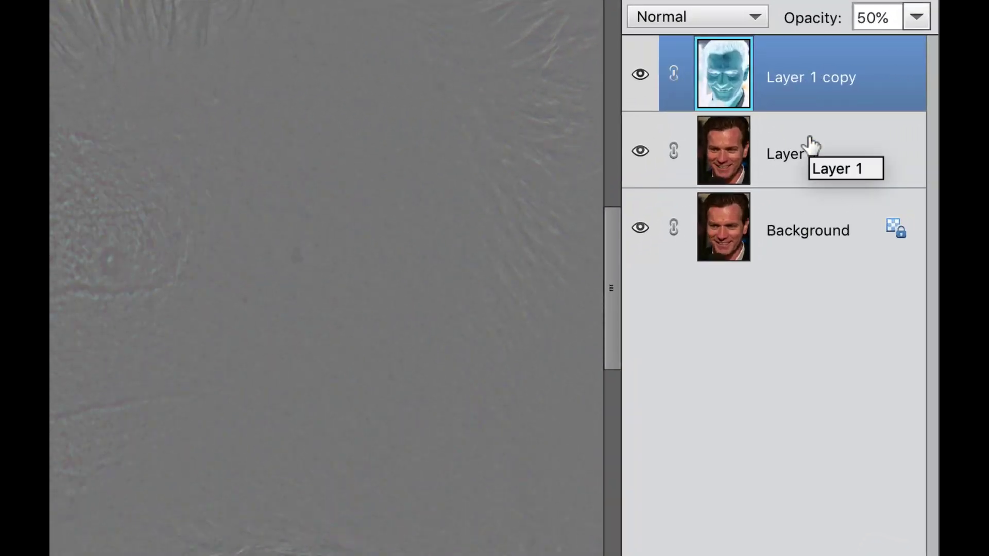
Select Layer 1 with Layer 1 copy and merge them into one grey layer.
shift+click(810, 153)
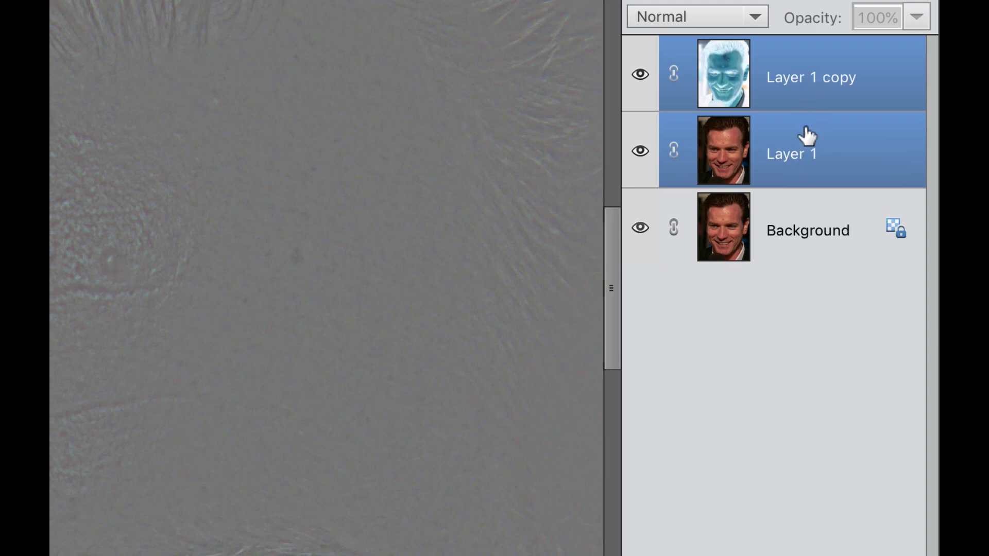
right_click(807, 135)
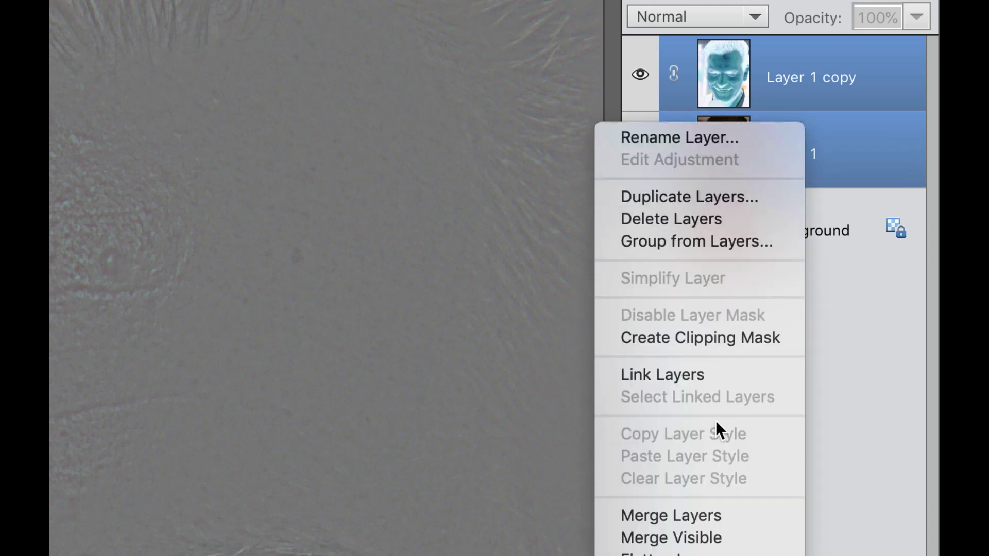
click(696, 515)
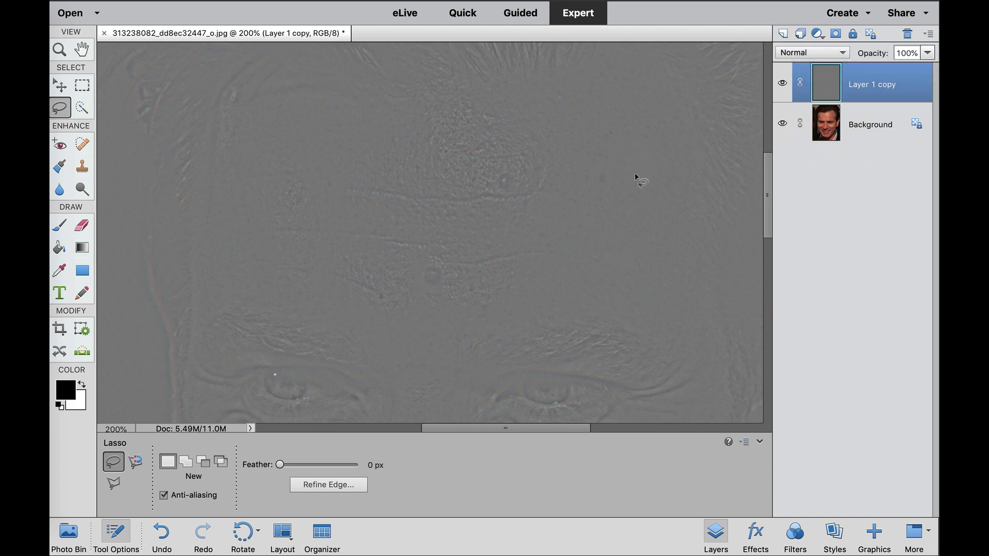
Set Layer 1 copy to Linear Light, duplicate the Background, and hide Layer 1 copy.
click(812, 53)
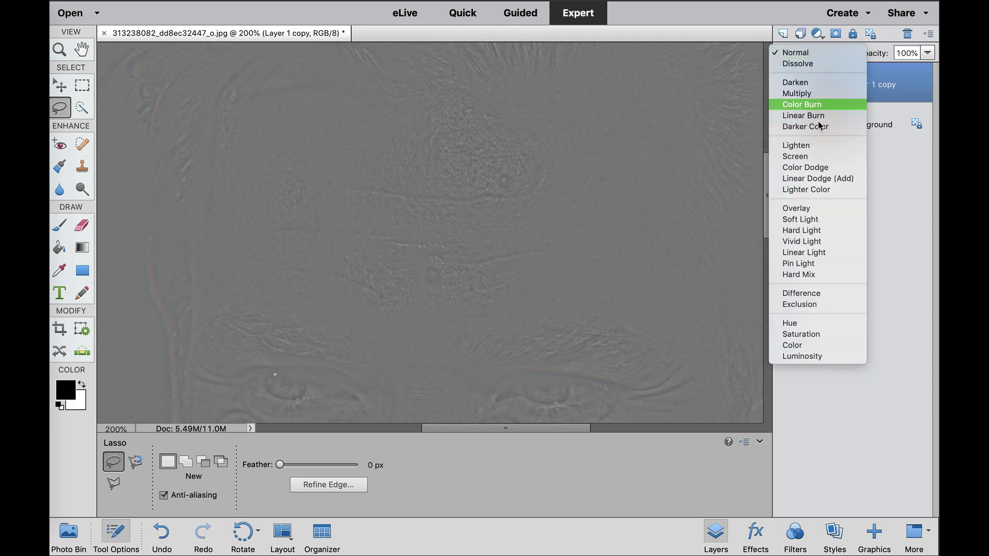
click(801, 252)
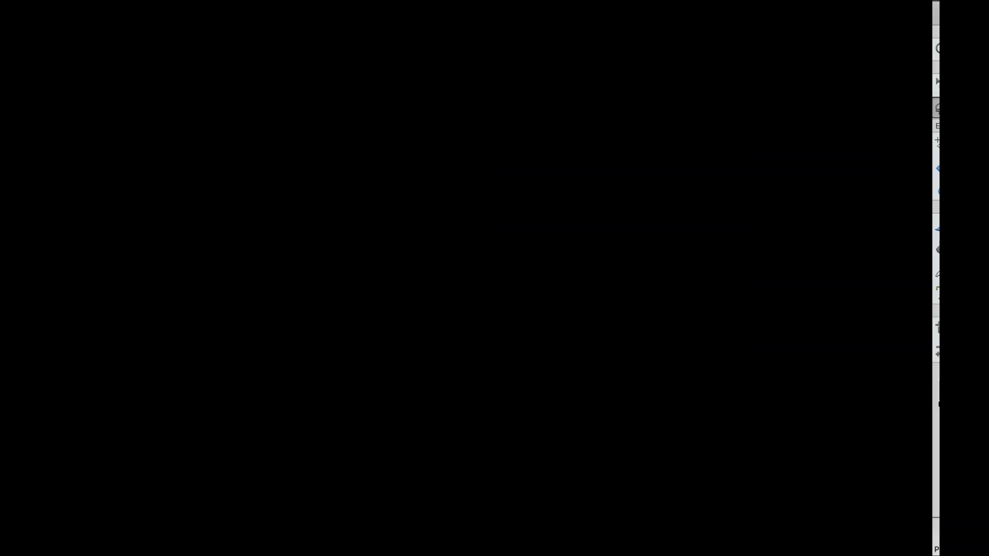
click(844, 126)
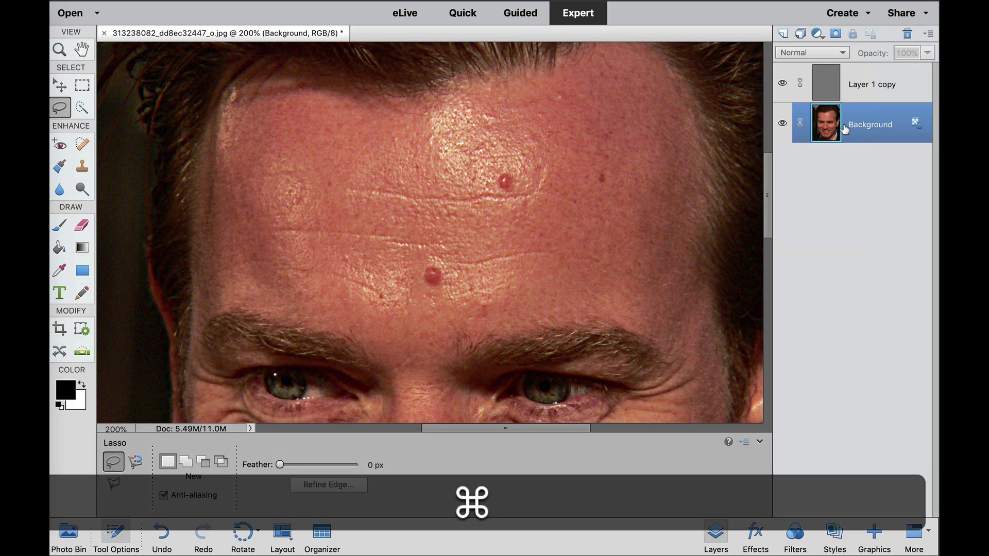
key(super+j)
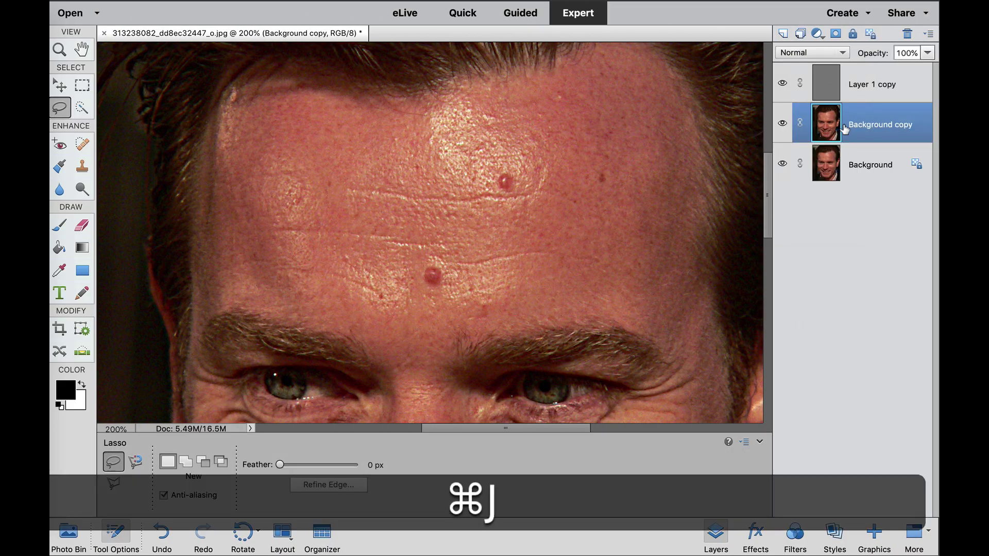
click(782, 85)
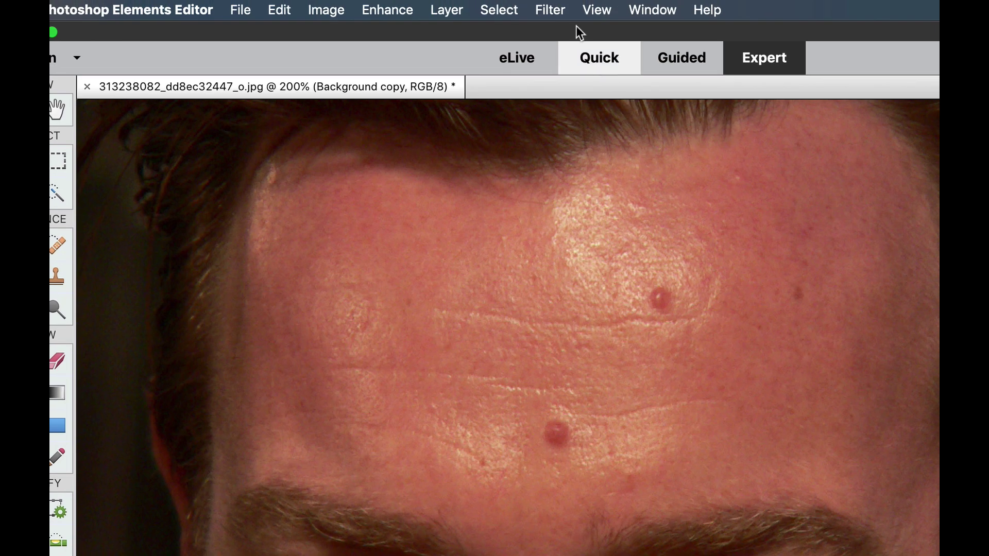
Apply Gaussian Blur to Background copy, hide it, and reselect the Background layer.
click(554, 9)
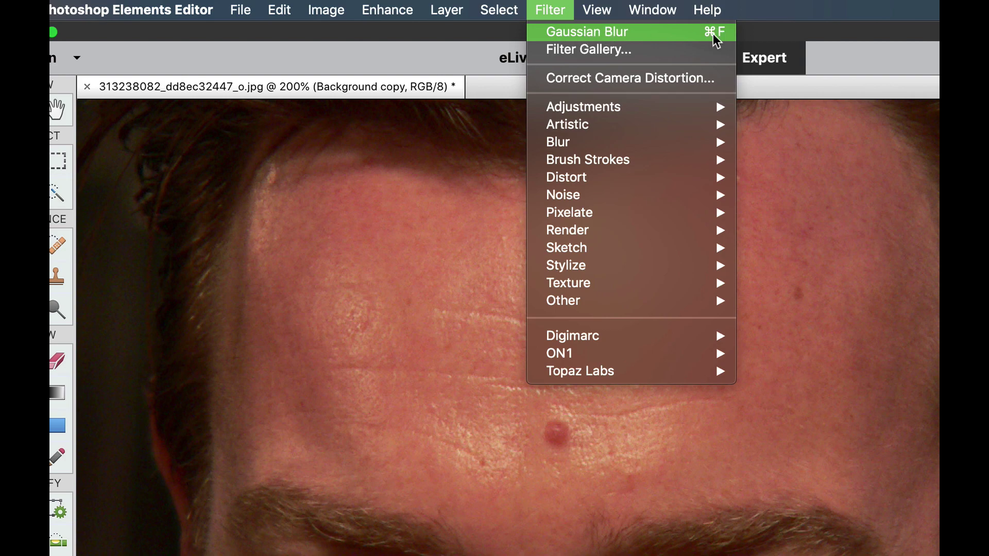
click(635, 39)
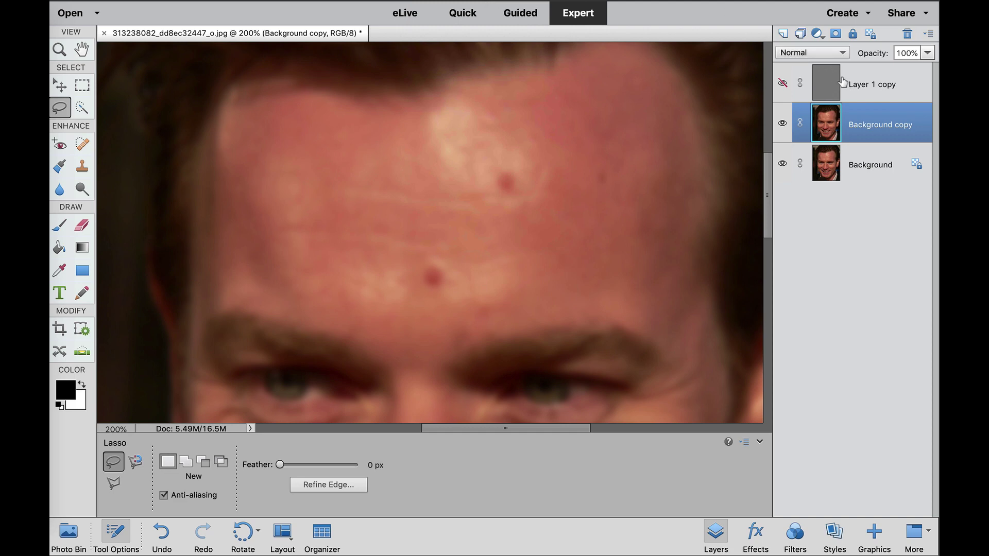
click(782, 125)
click(835, 170)
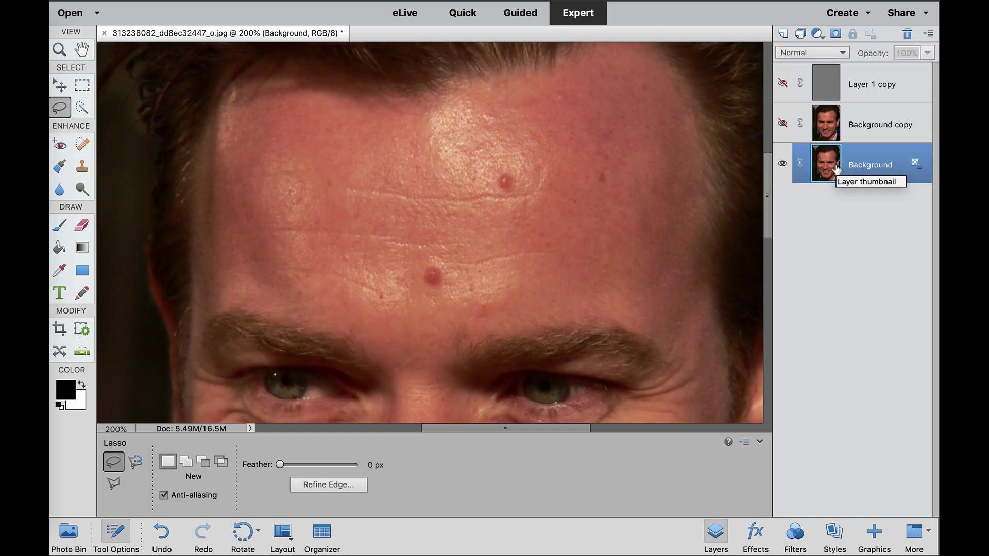
key(super)
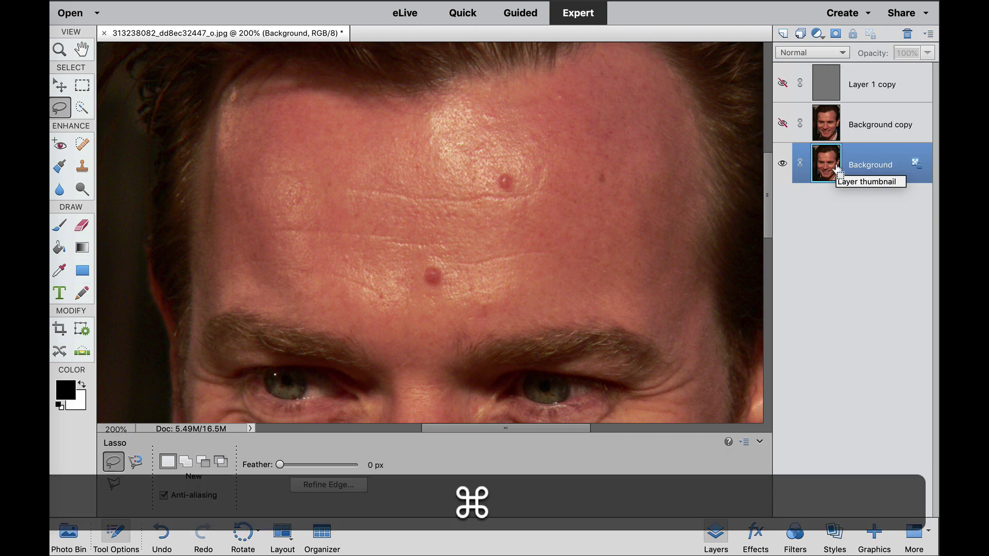
Duplicate Background as Background copy 2 and blur it with a 10.0-pixel Gaussian Blur.
key(super+j)
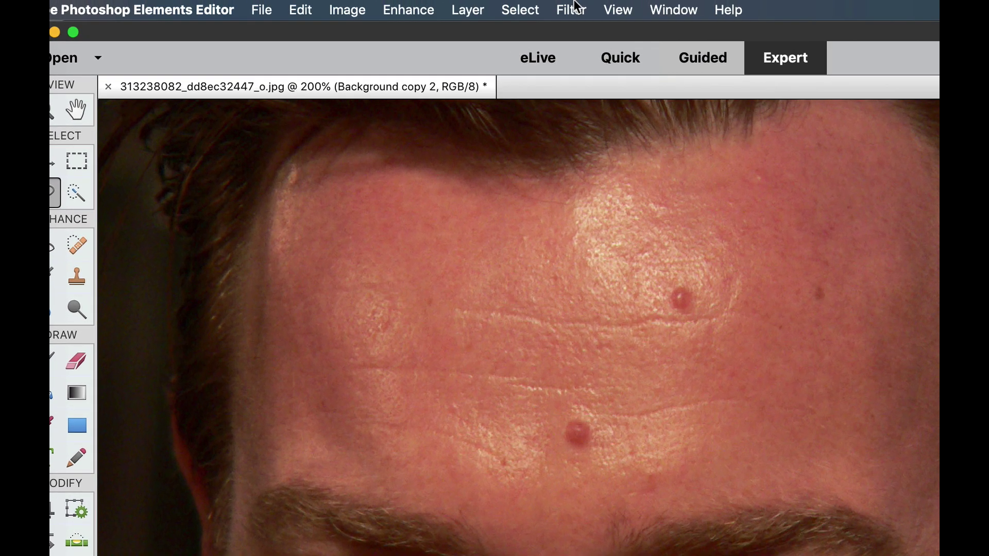
click(571, 10)
mouse_move(608, 142)
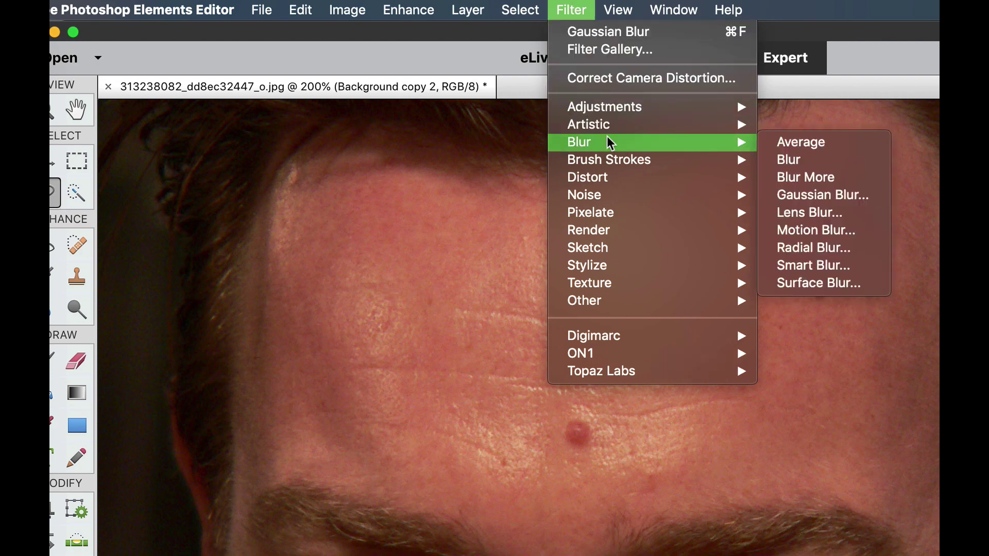
click(804, 198)
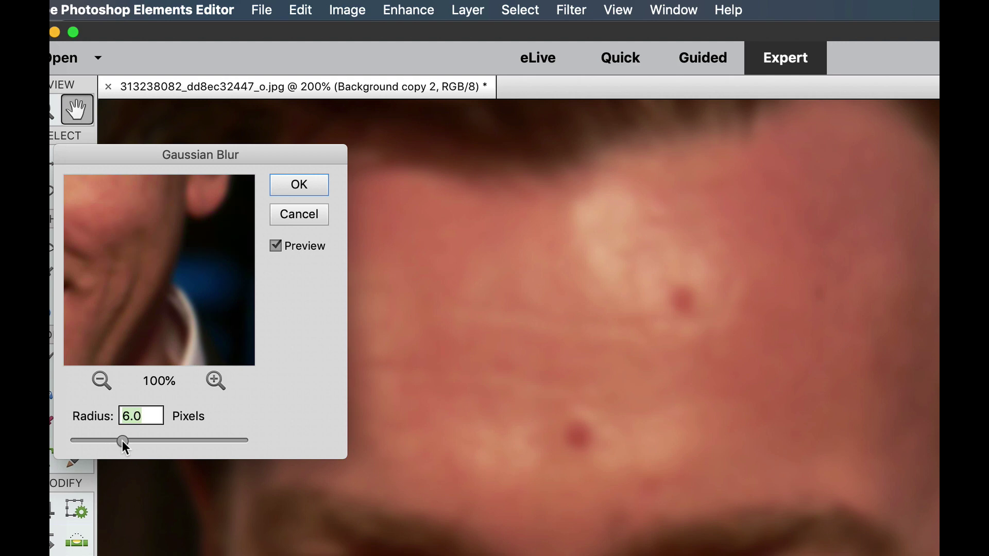
drag(128, 443, 141, 443)
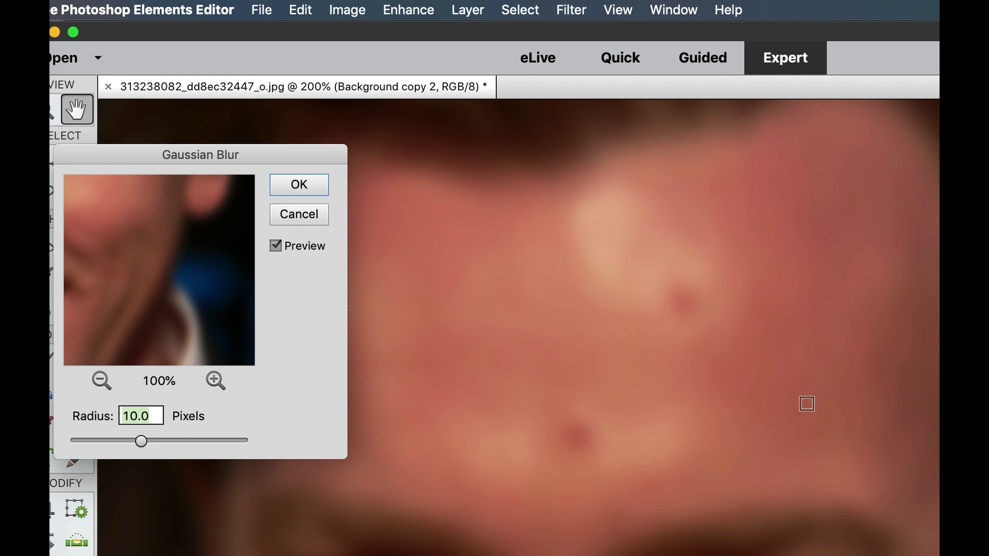
click(305, 188)
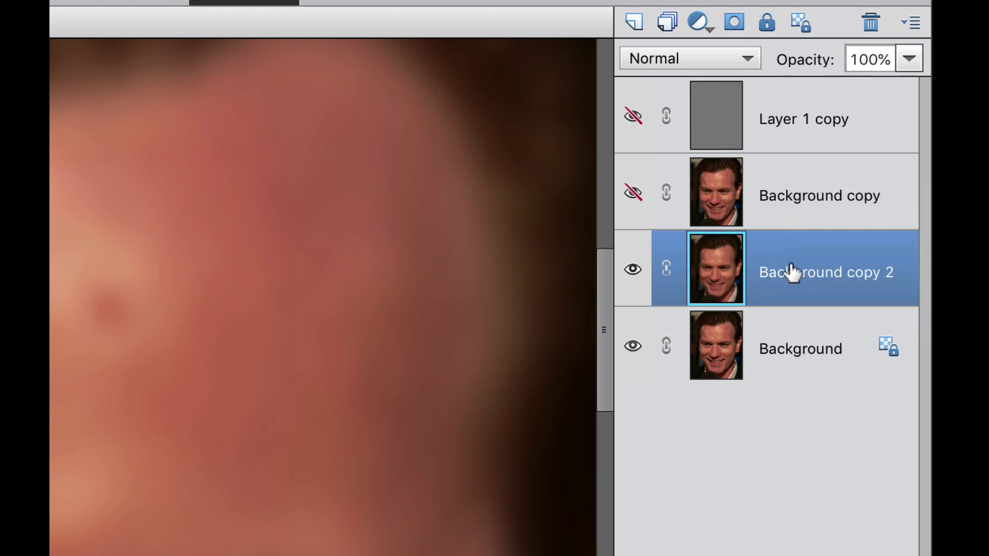
Move Background copy 2 above Background copy and give it an inverted, black layer mask.
drag(791, 271, 765, 168)
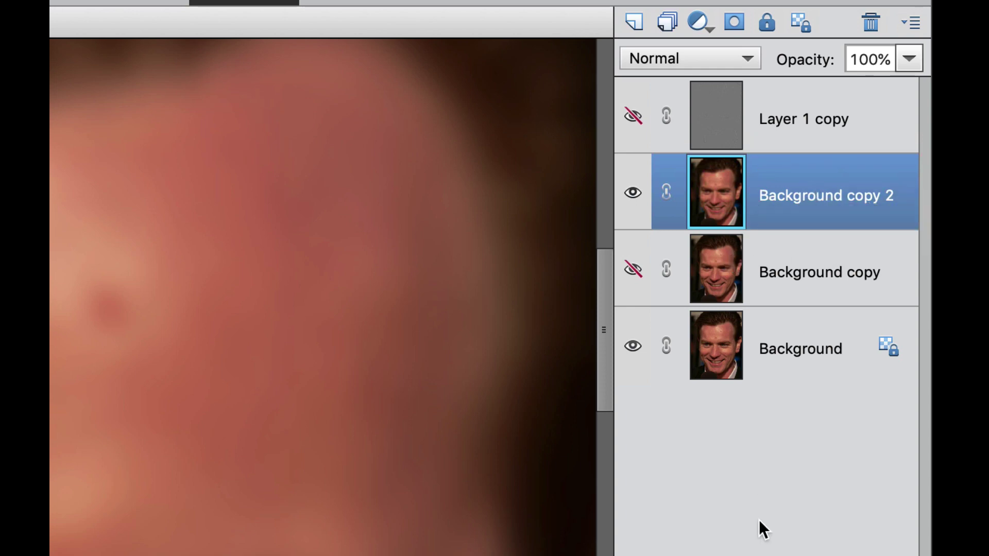
click(731, 25)
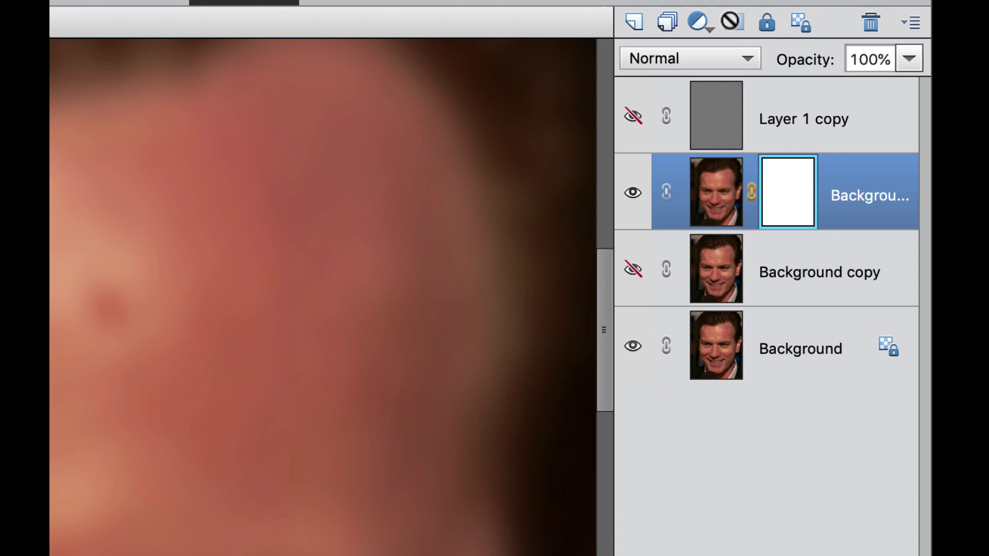
key(ctrl+i)
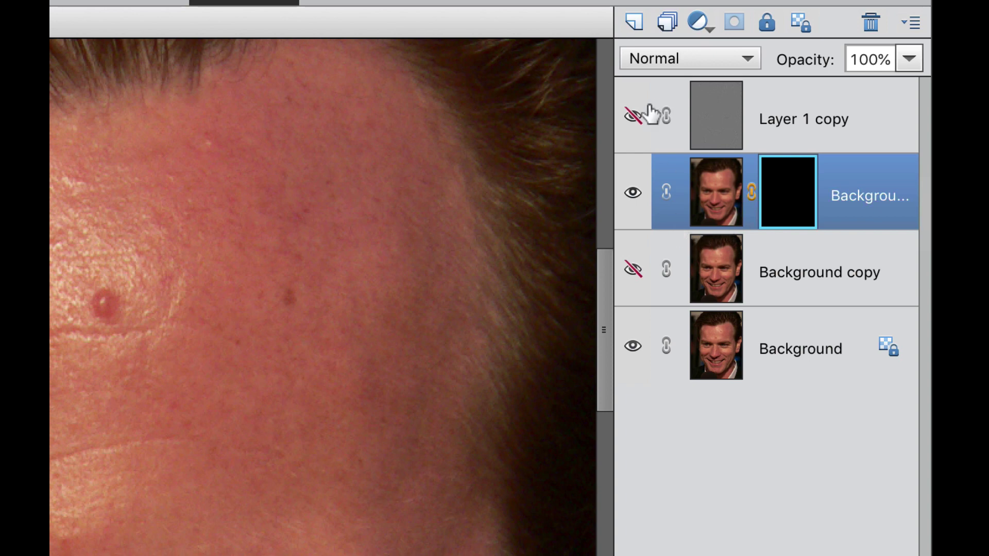
Show Layer 1 copy and Background copy, briefly solo the Background, then restore all layers.
click(633, 118)
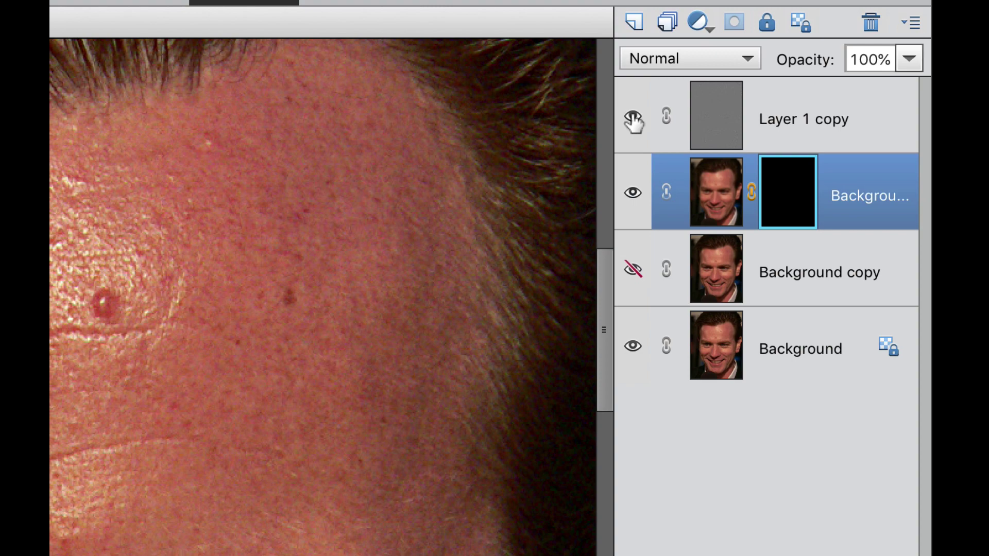
click(633, 270)
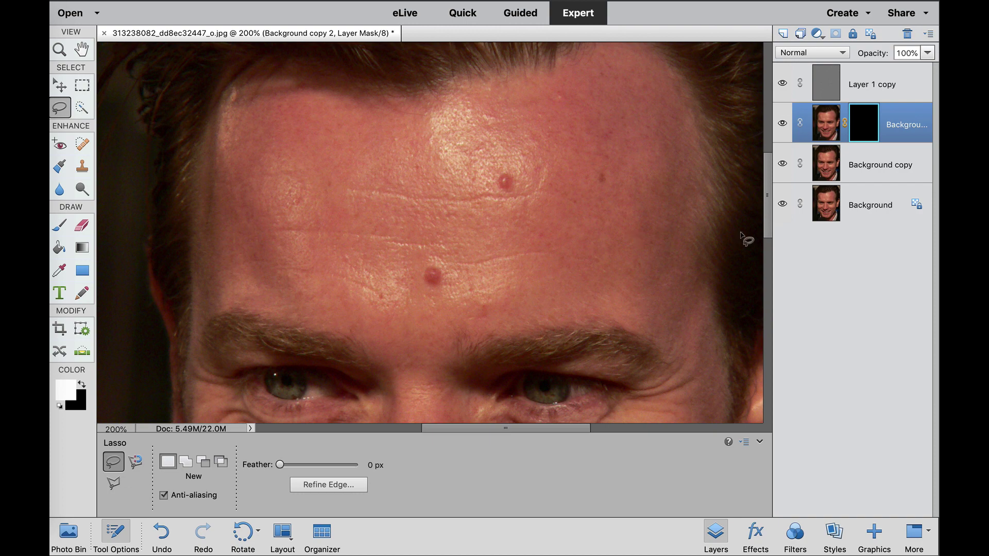
key(alt)
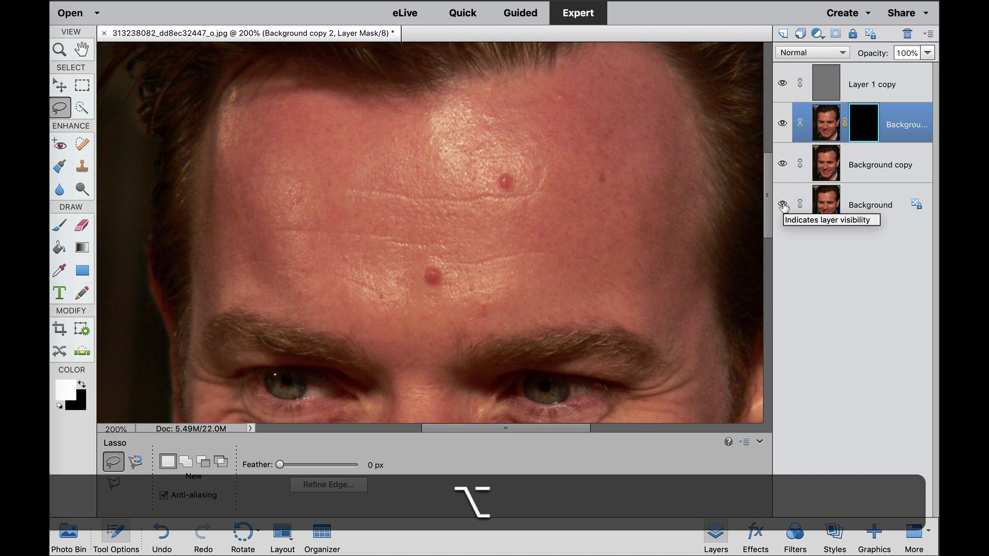
alt+click(782, 205)
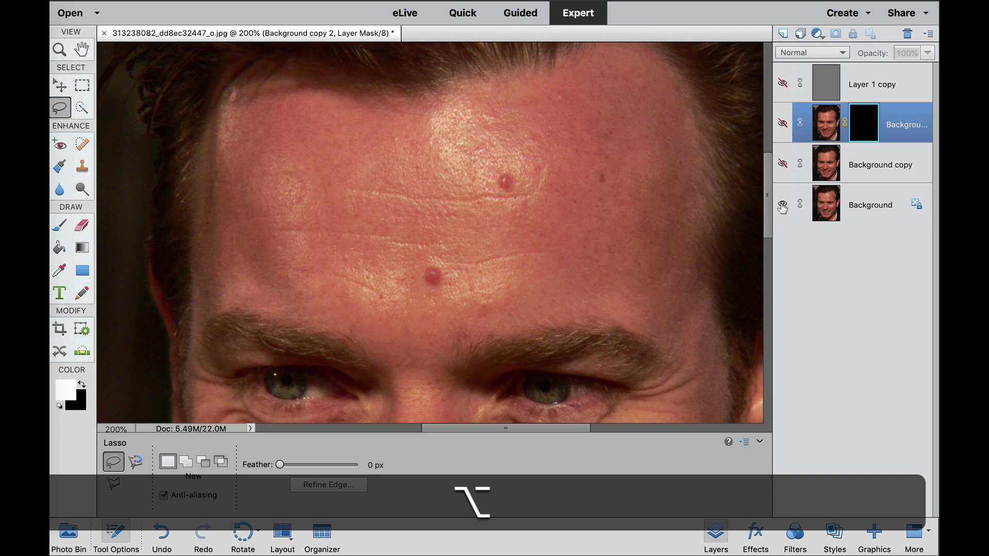
alt+click(782, 206)
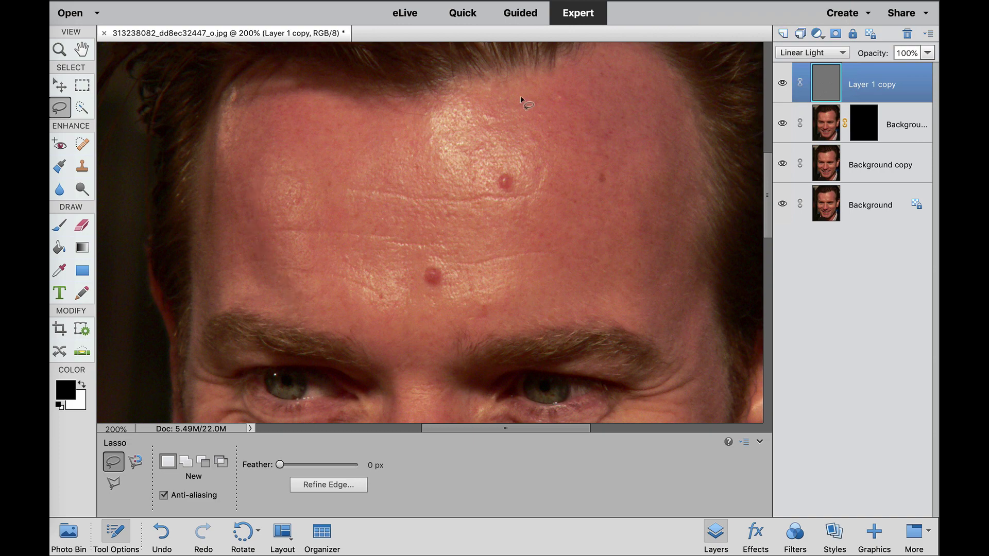
scroll(409, 242, down, 1)
scroll(408, 241, down, 9)
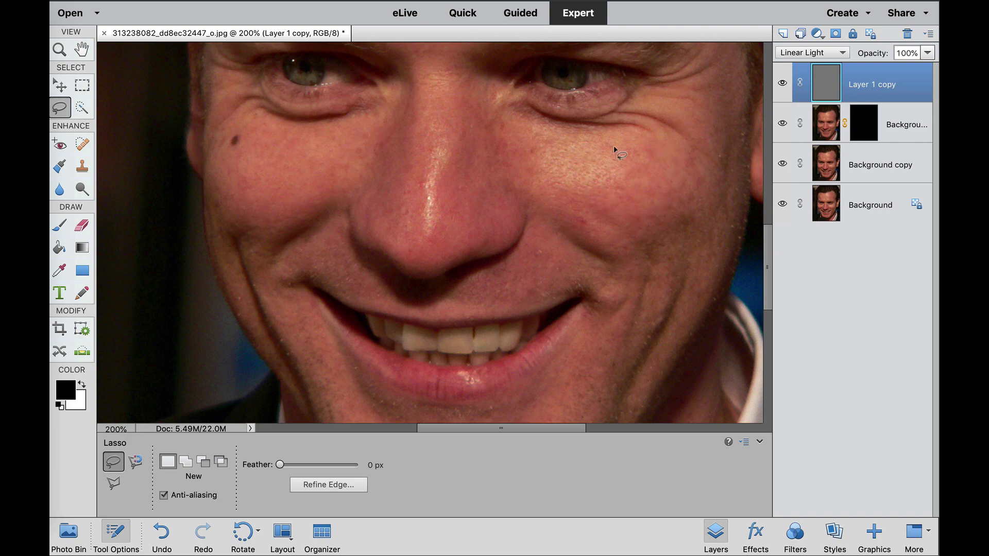
scroll(597, 193, down, 5)
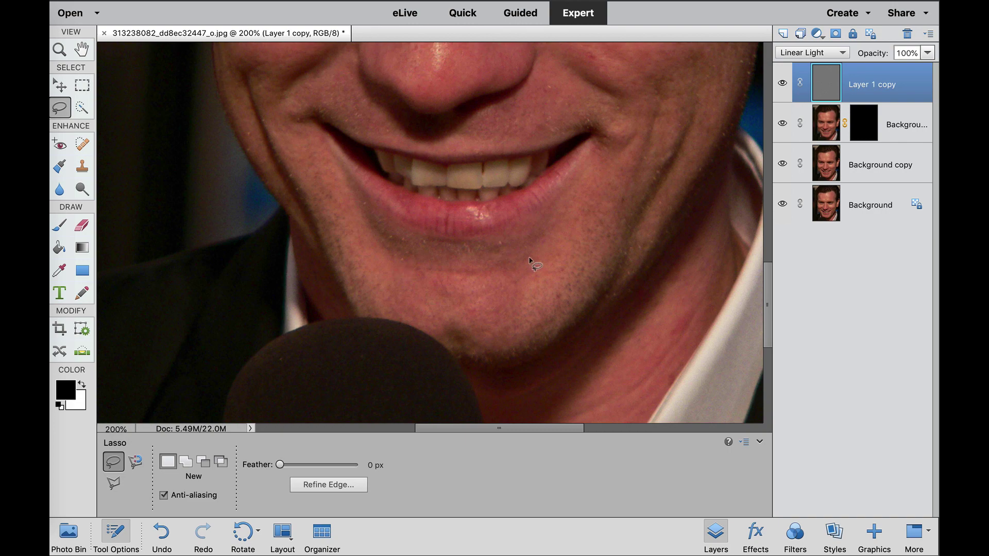
scroll(530, 260, up, 2)
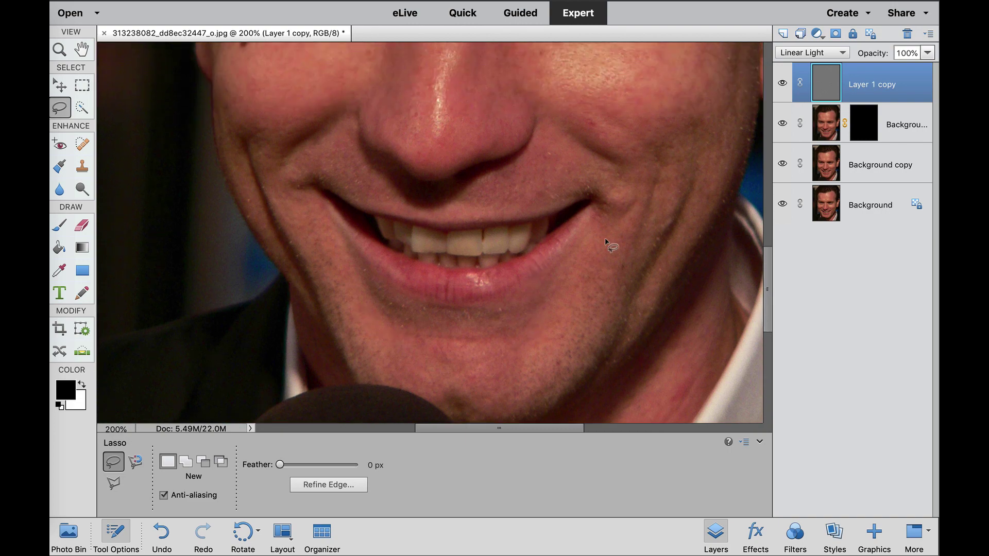
scroll(607, 242, up, 4)
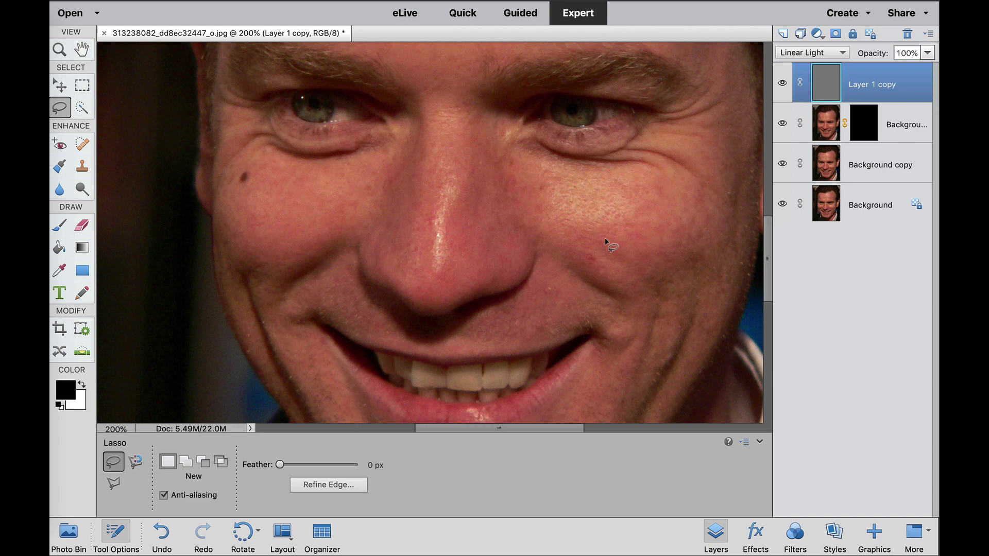
scroll(605, 241, up, 1)
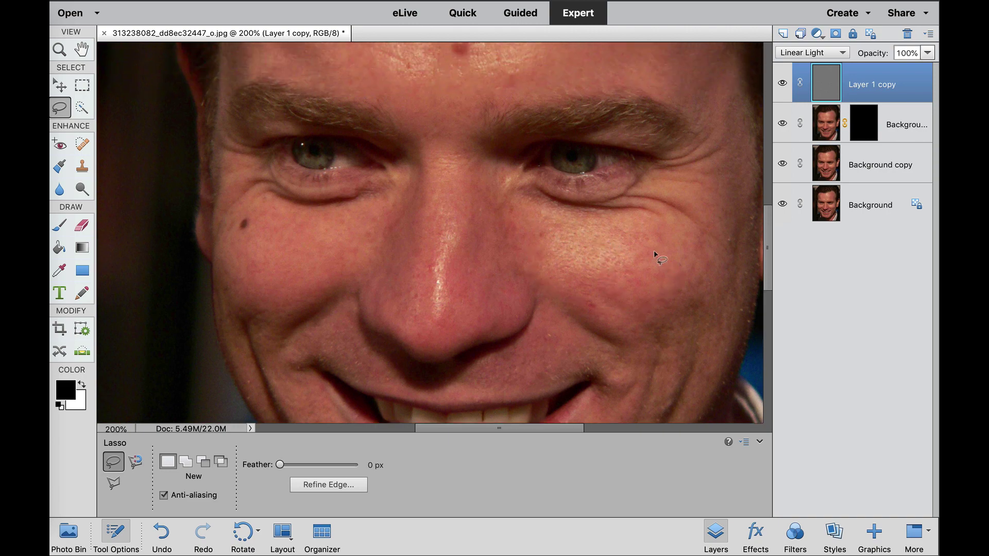
scroll(579, 253, up, 5)
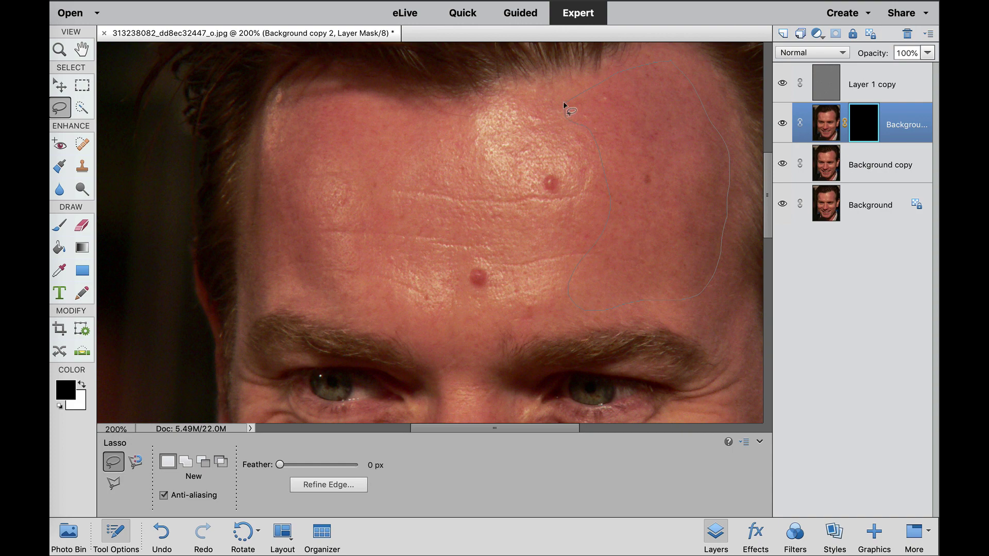
Lasso the upper-right forehead and fill Background copy 2's mask with white there, then deselect.
drag(564, 103, 564, 102)
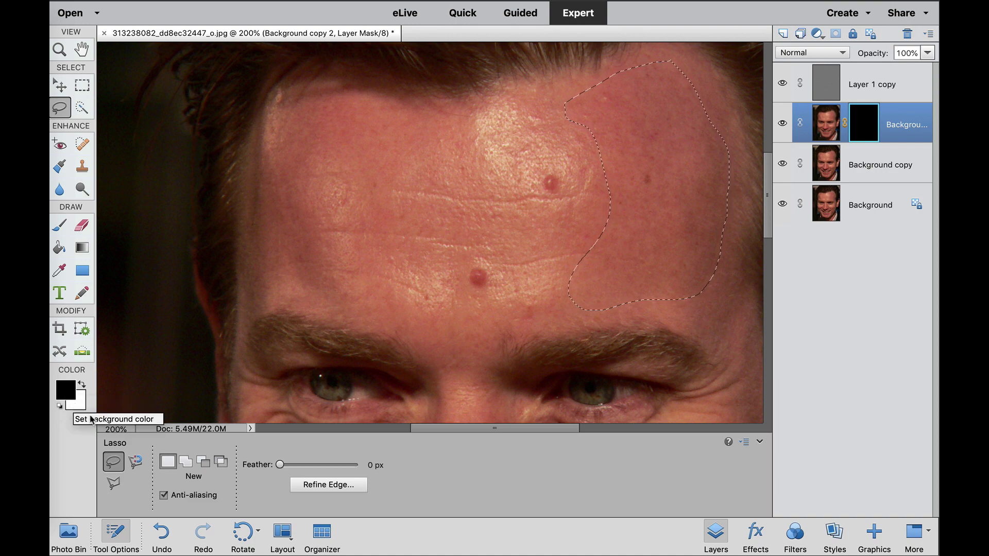
key(d)
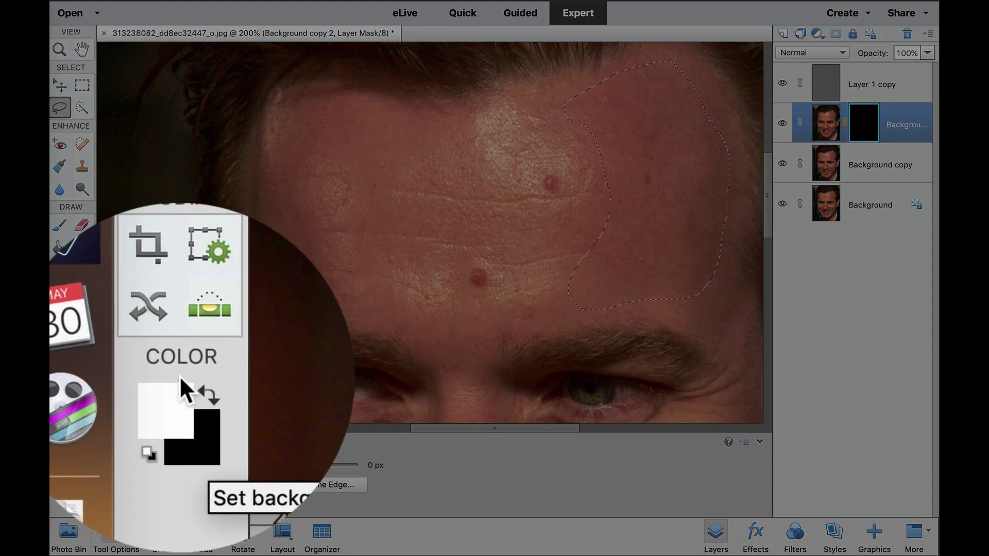
click(180, 383)
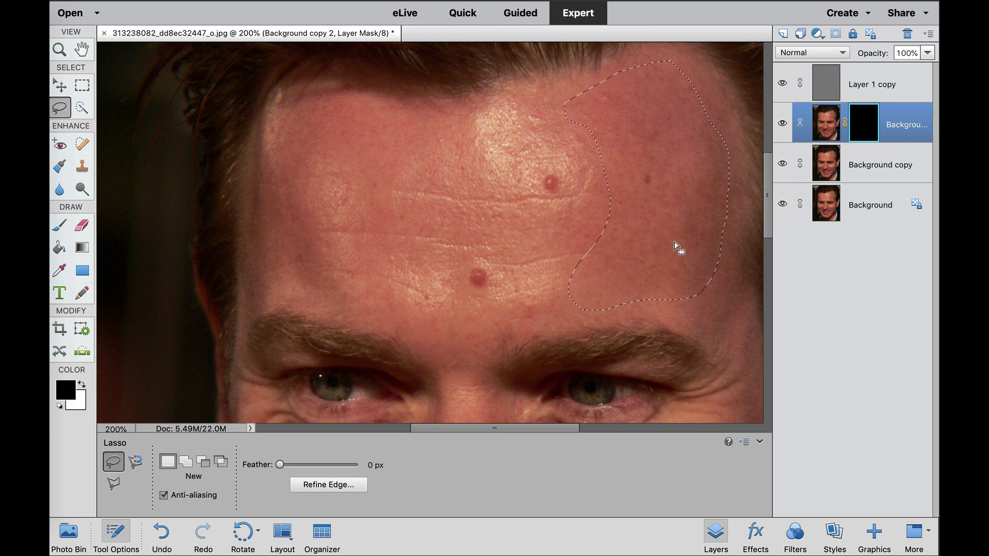
key(ctrl+BackSpace)
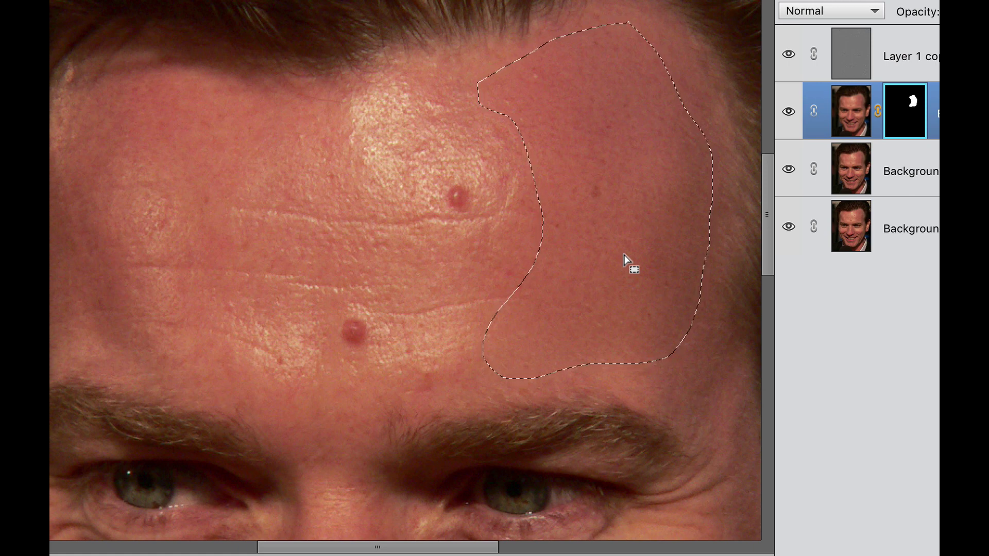
key(super)
key(super+d)
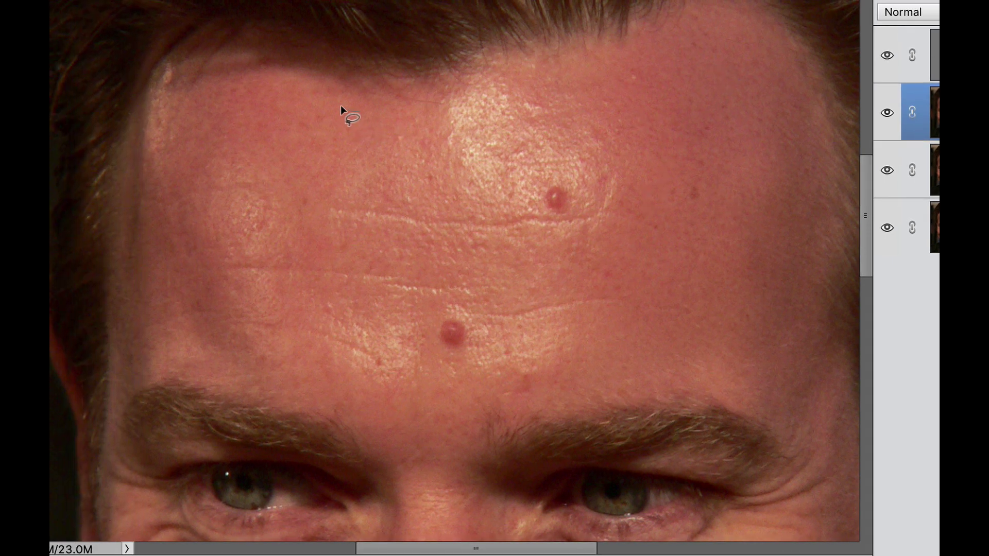
Lasso the upper-left forehead patch and fill it white in Background copy 2's mask, then deselect.
drag(348, 99, 301, 75)
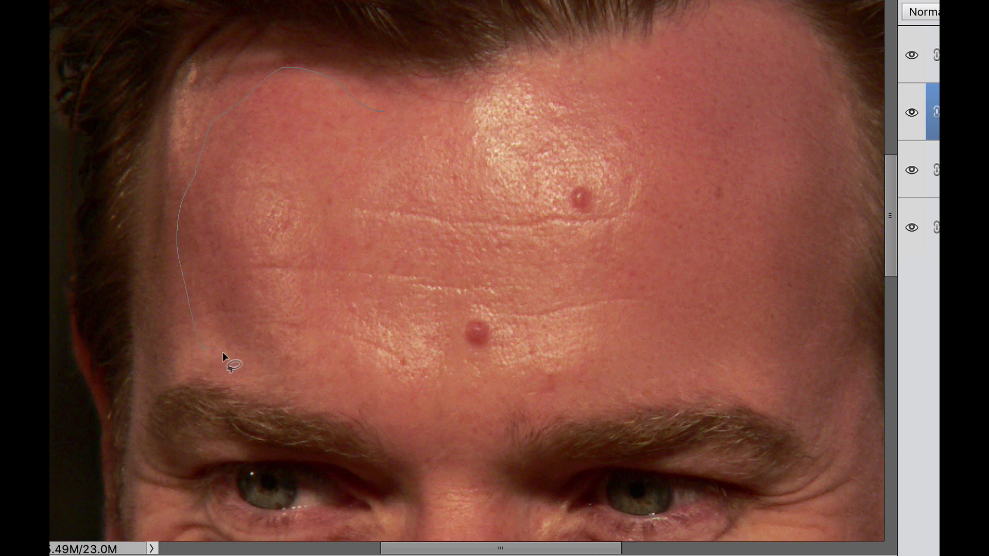
drag(392, 194, 397, 151)
drag(381, 110, 379, 110)
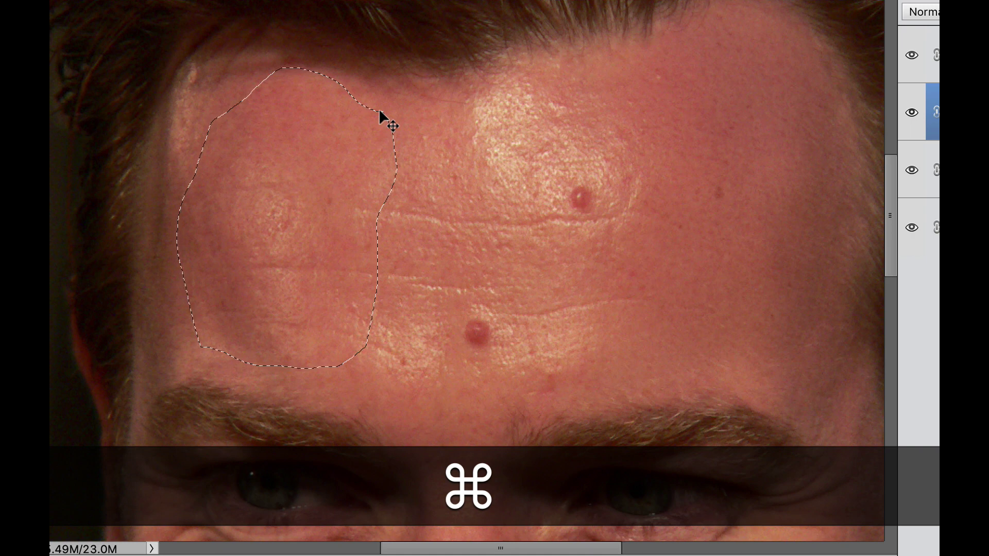
key(super+BackSpace)
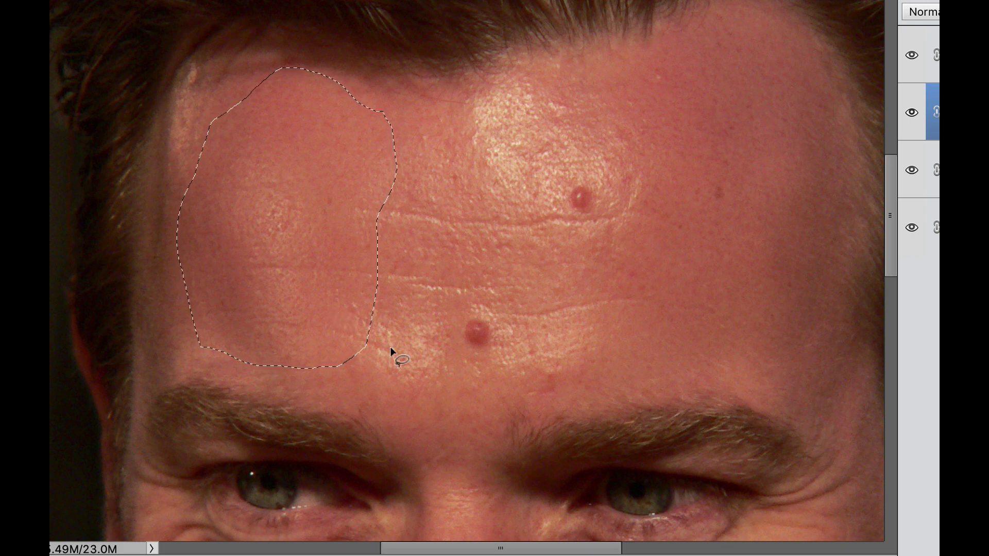
key(super+d)
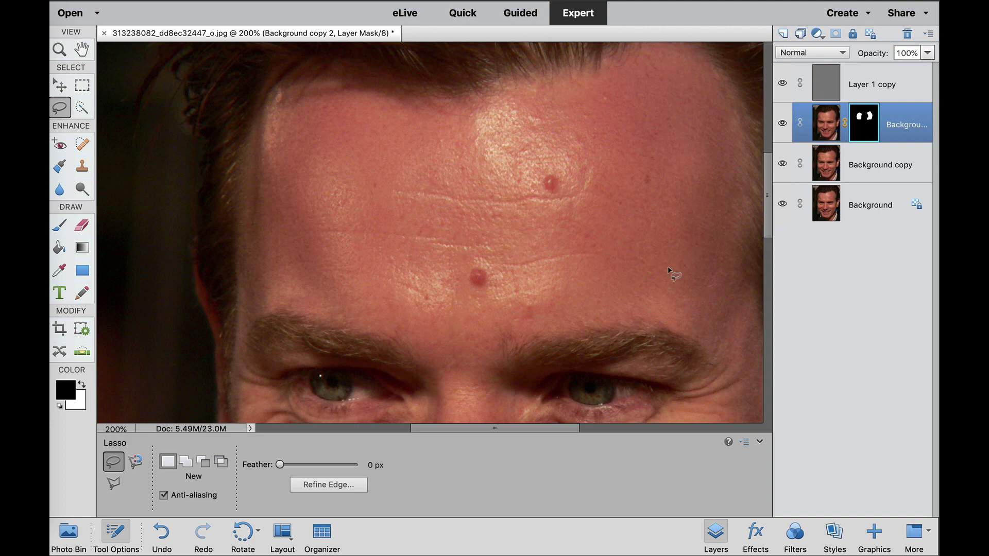
Lasso the right-hand cheek and fill it white in Background copy 2's mask, then deselect.
scroll(674, 273, down, 5)
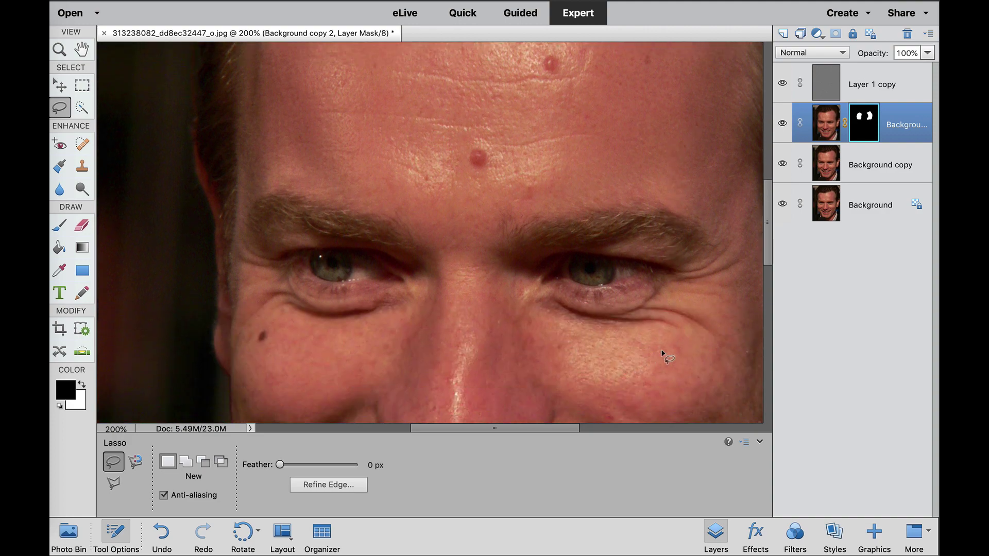
scroll(663, 355, down, 3)
scroll(662, 351, right, 2)
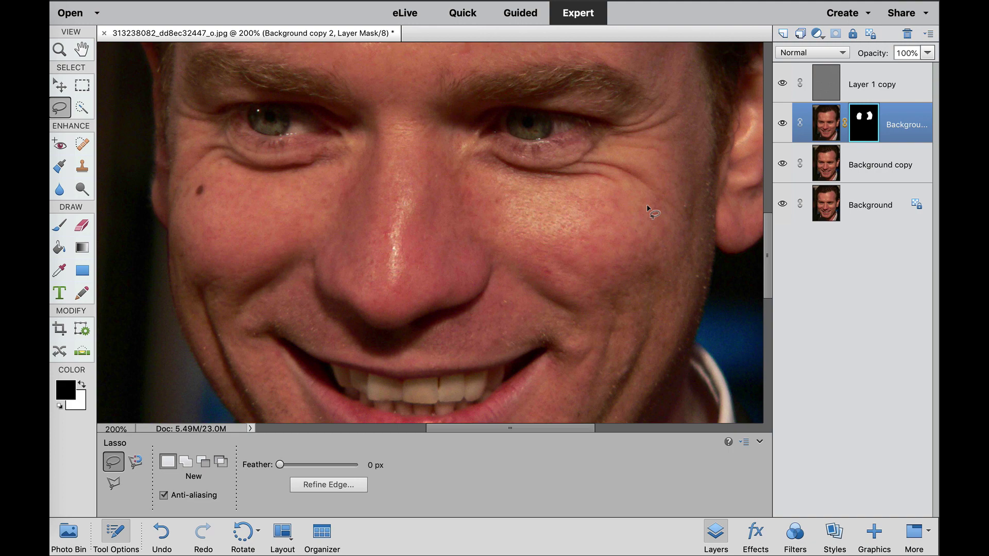
drag(647, 202, 610, 195)
drag(568, 159, 498, 154)
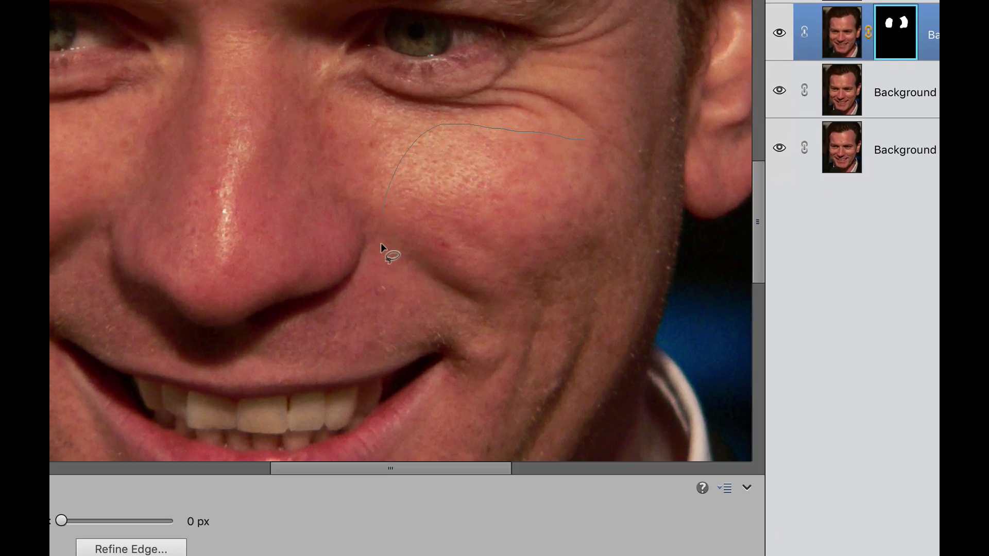
mouse_move(381, 243)
mouse_down()
mouse_move(437, 295)
mouse_move(531, 287)
mouse_move(598, 252)
mouse_move(626, 211)
mouse_up()
drag(573, 136, 573, 137)
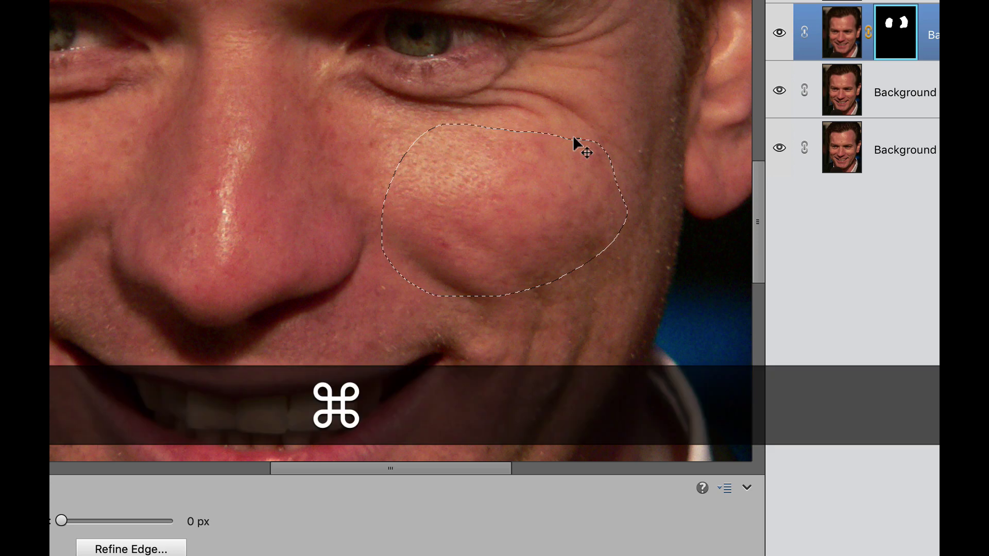
key(super+BackSpace)
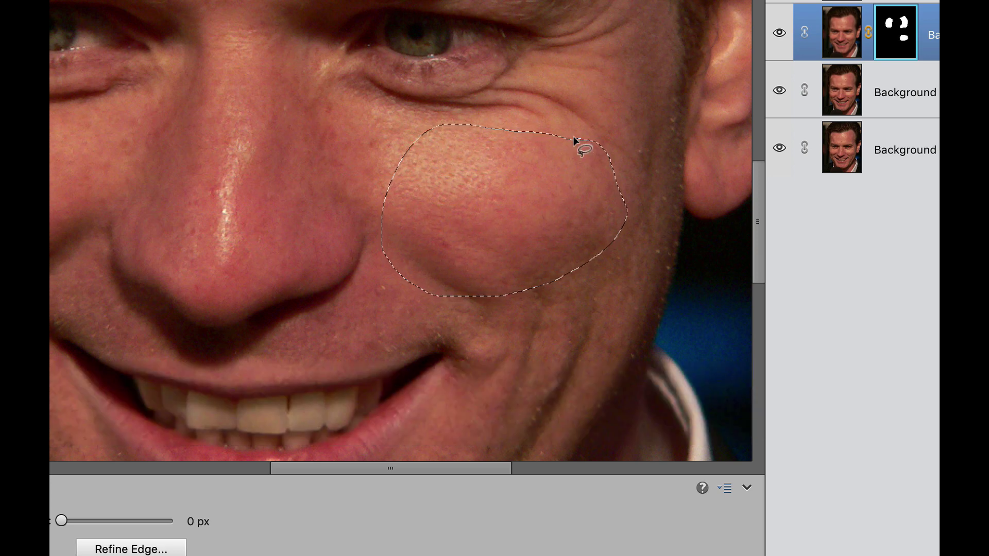
key(super+d)
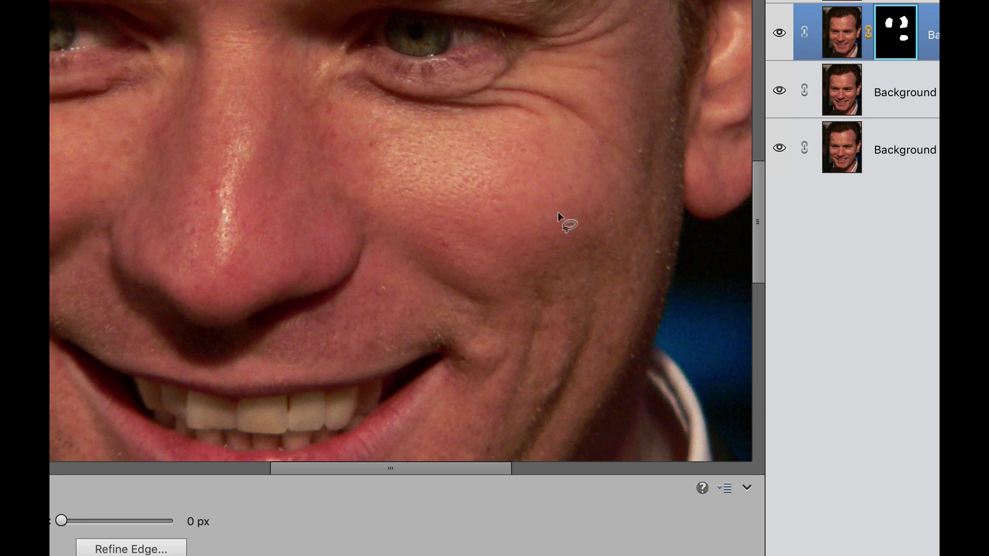
scroll(623, 214, up, 5)
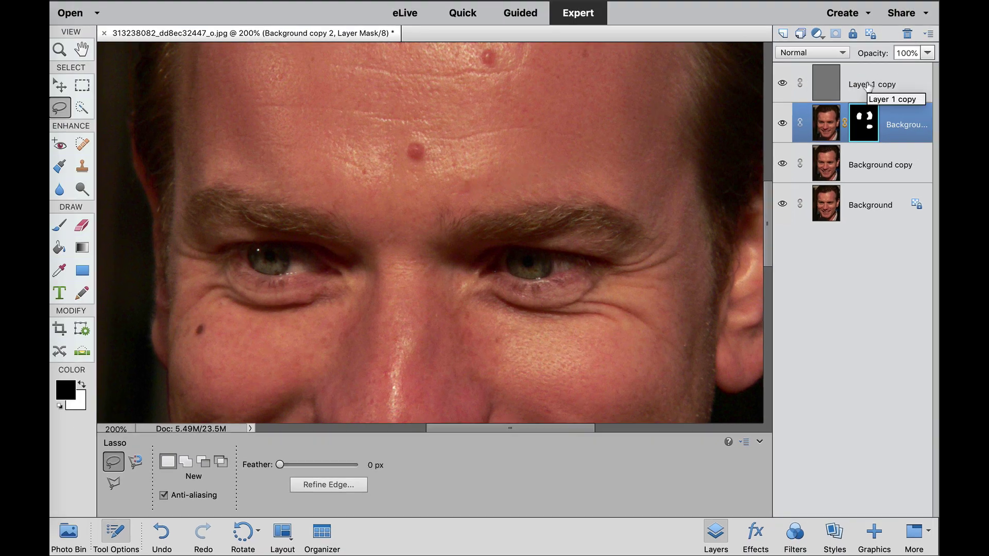
Rename the grey Layer 1 copy layer to 'texture'.
click(868, 87)
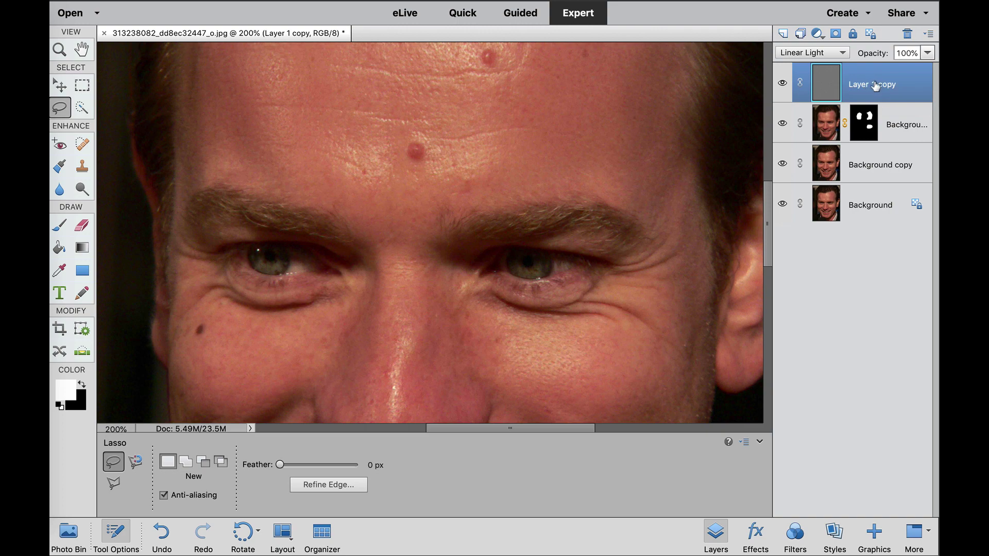
right_click(874, 86)
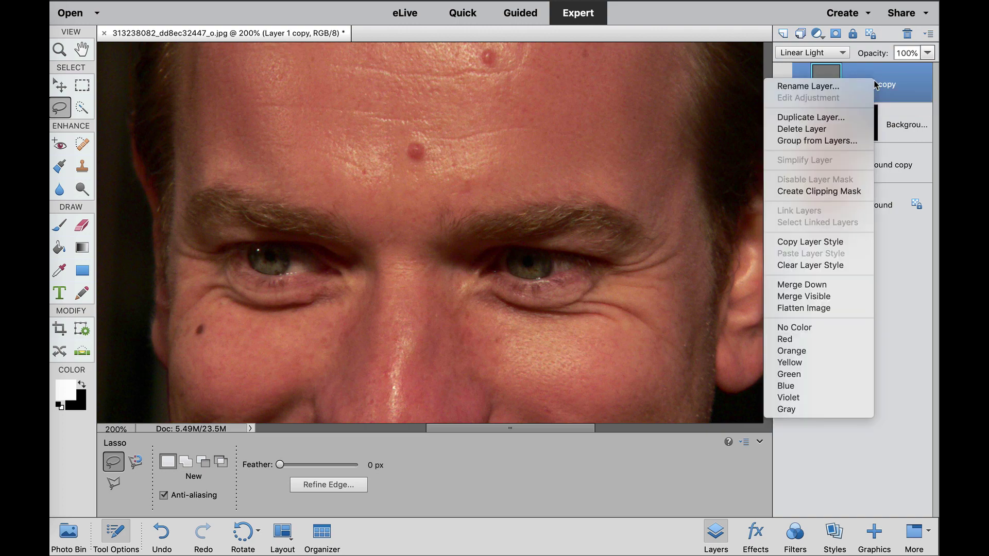
click(847, 88)
text(te)
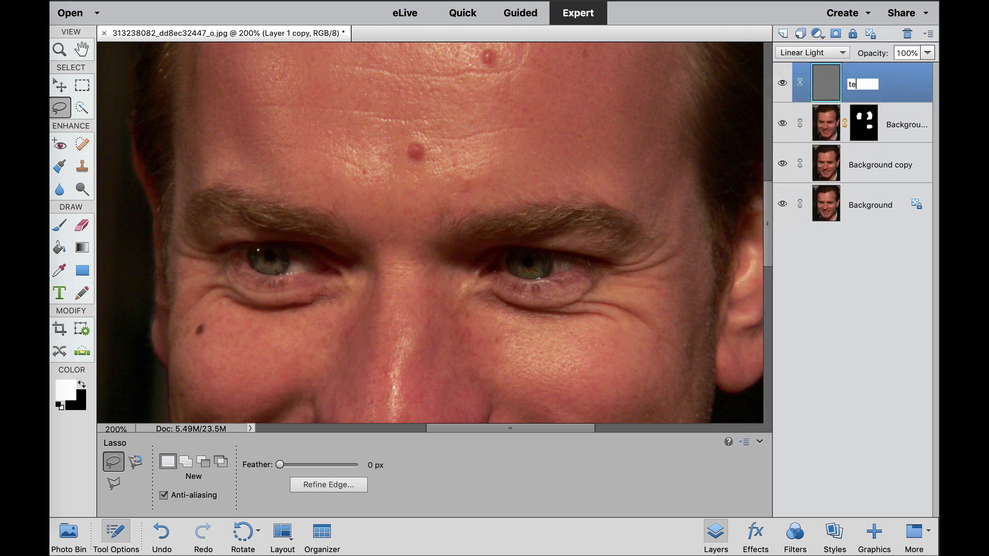
text(xture)
key(Return)
Rename Background copy 2 to 'smooth' and make the texture layer active.
click(900, 126)
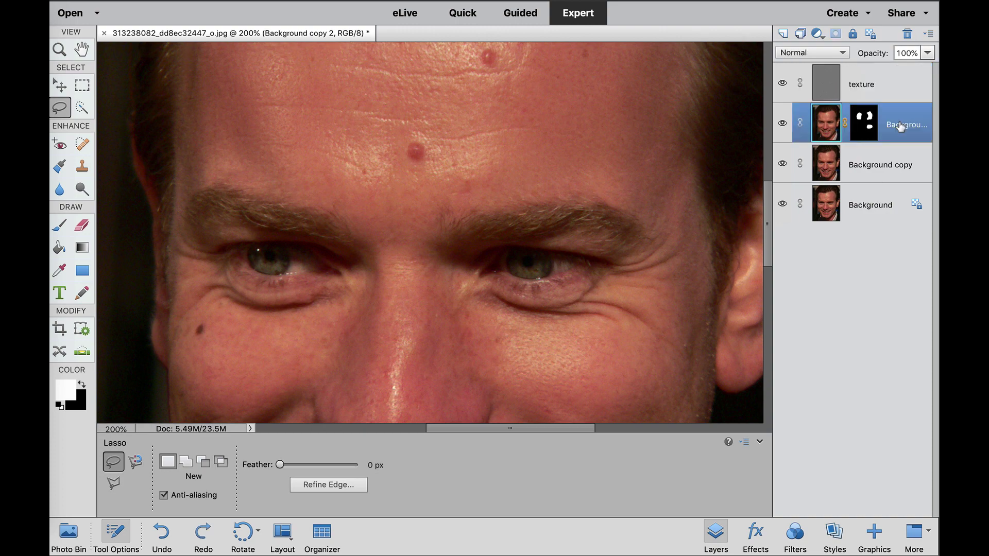
right_click(900, 125)
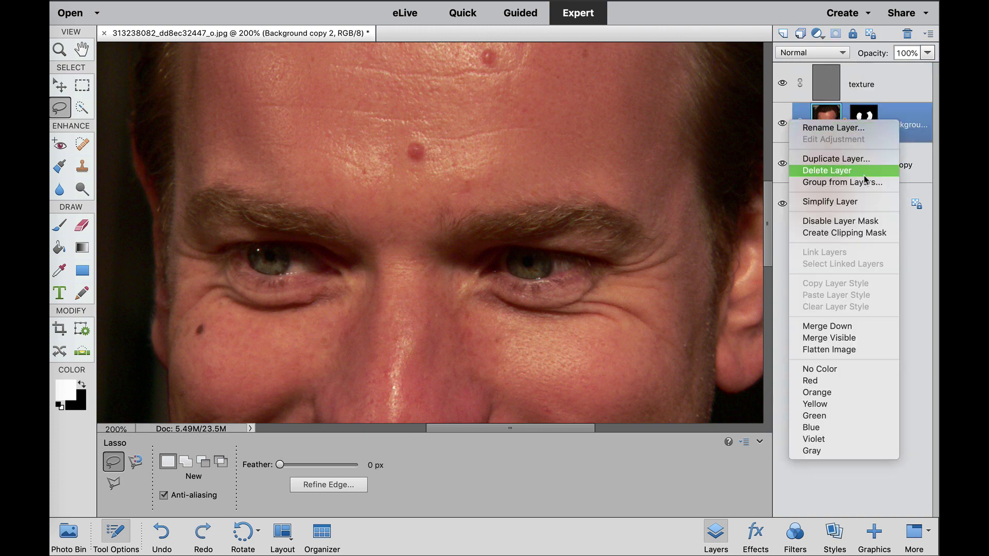
click(867, 130)
text(sm)
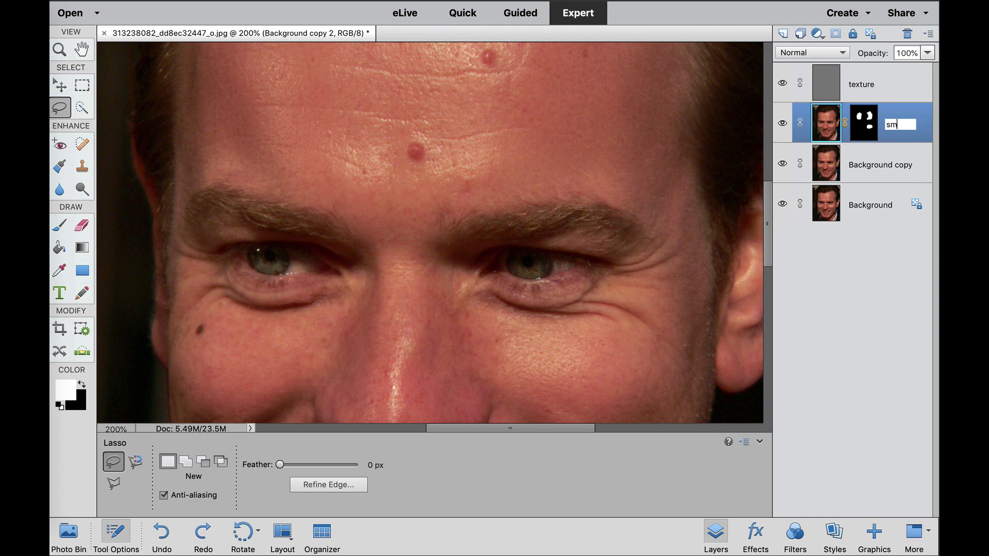
text(ooth)
key(Return)
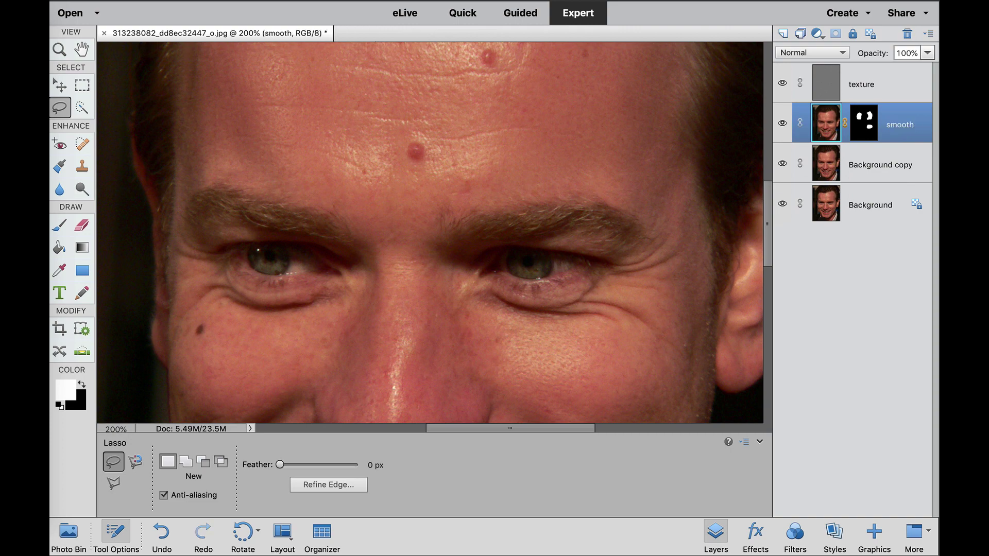
click(885, 83)
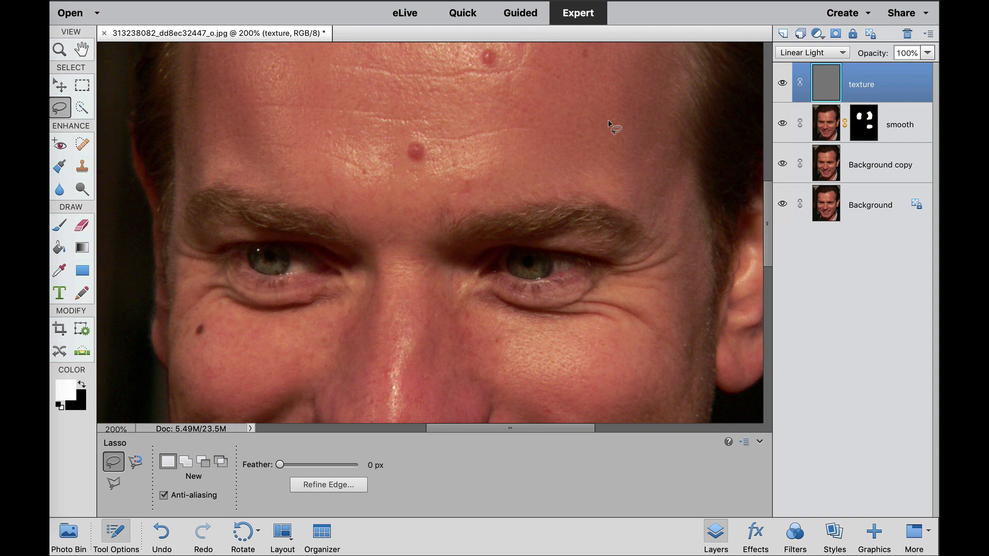
Pan across the face and pick the Clone Stamp tool at 30 px, 100% opacity, Aligned.
key(space)
drag(608, 120, 624, 79)
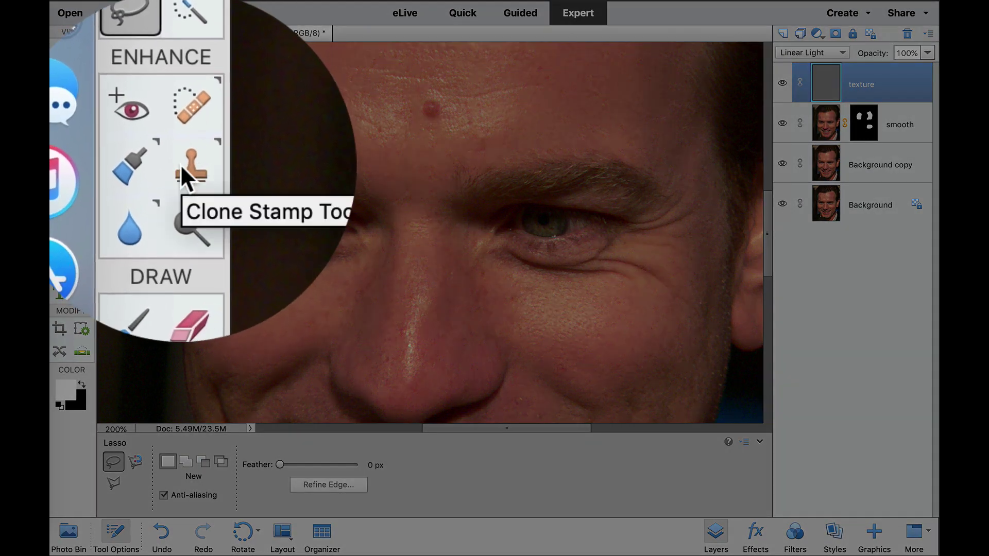
click(182, 166)
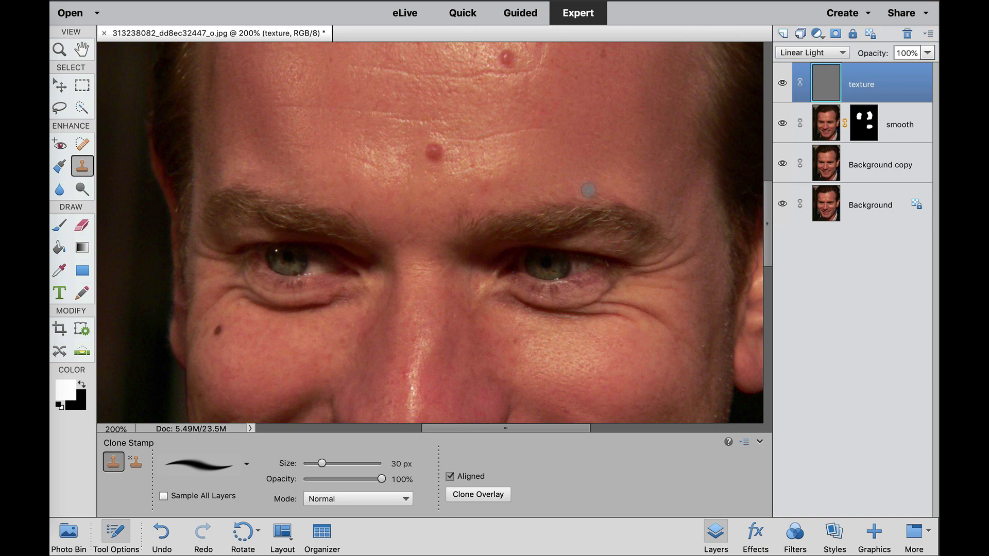
scroll(588, 190, up, 3)
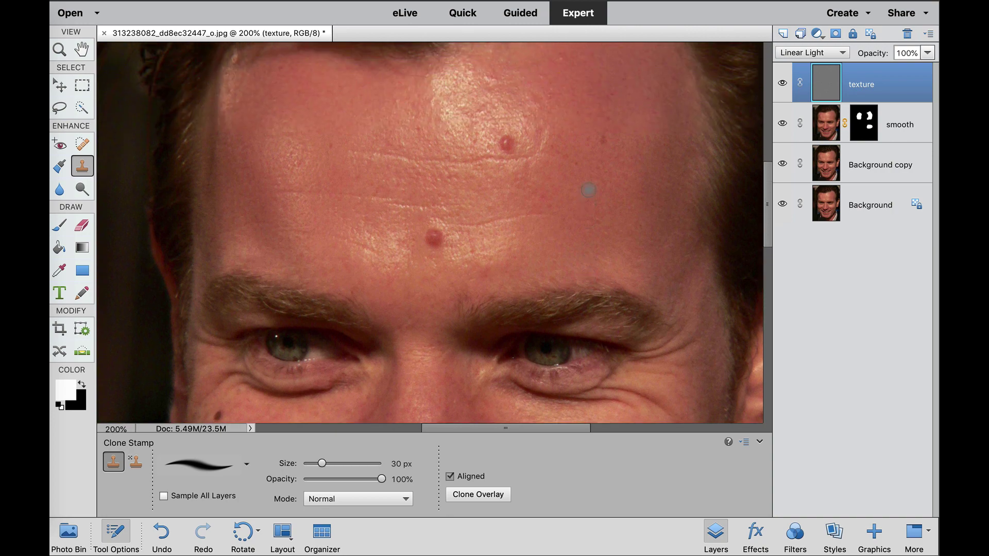